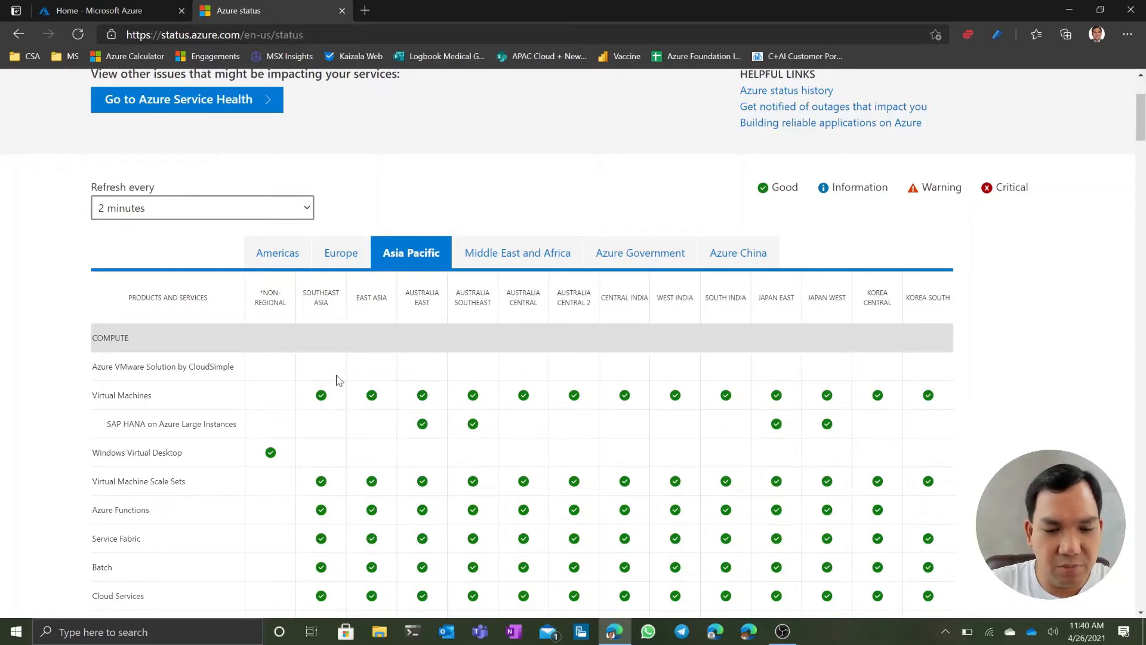
# Examine the Asia Pacific service availability table on the Azure status page
pyautogui.scroll(-3, 339, 325)
pyautogui.scroll(-6, 336, 431)
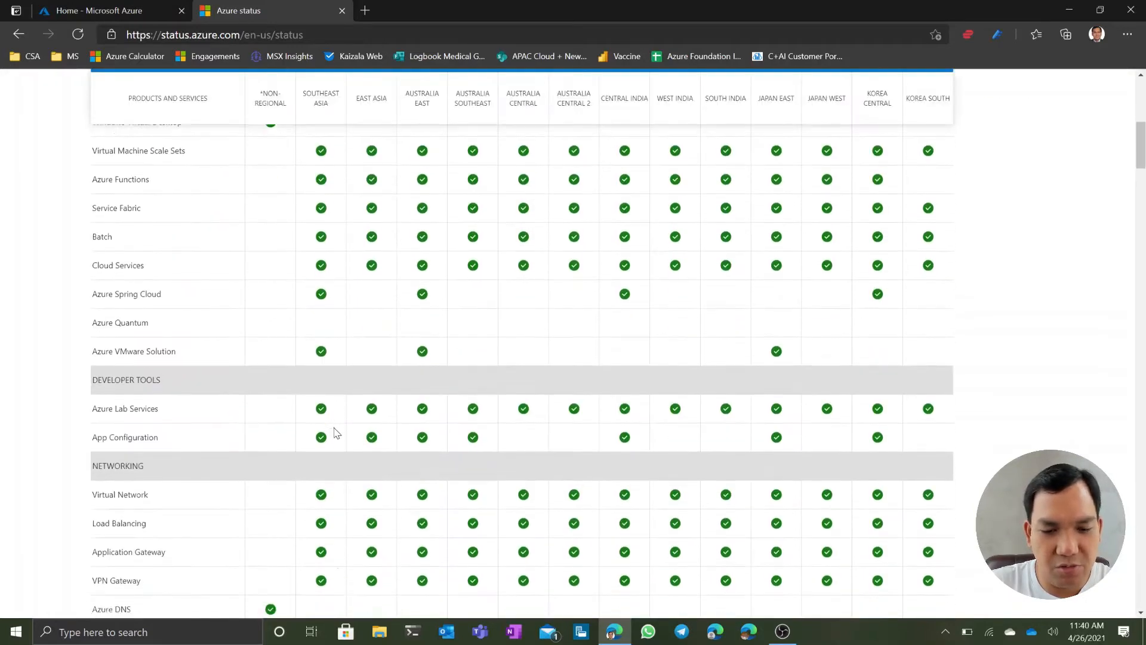
pyautogui.scroll(10, 336, 431)
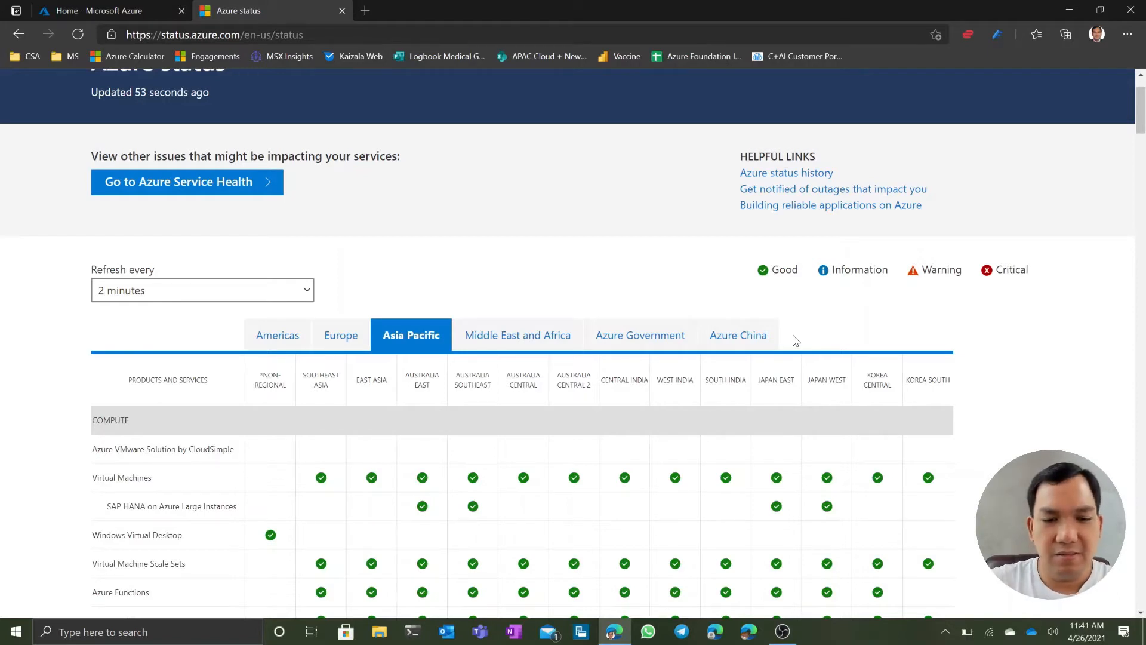
pyautogui.scroll(-3, 603, 454)
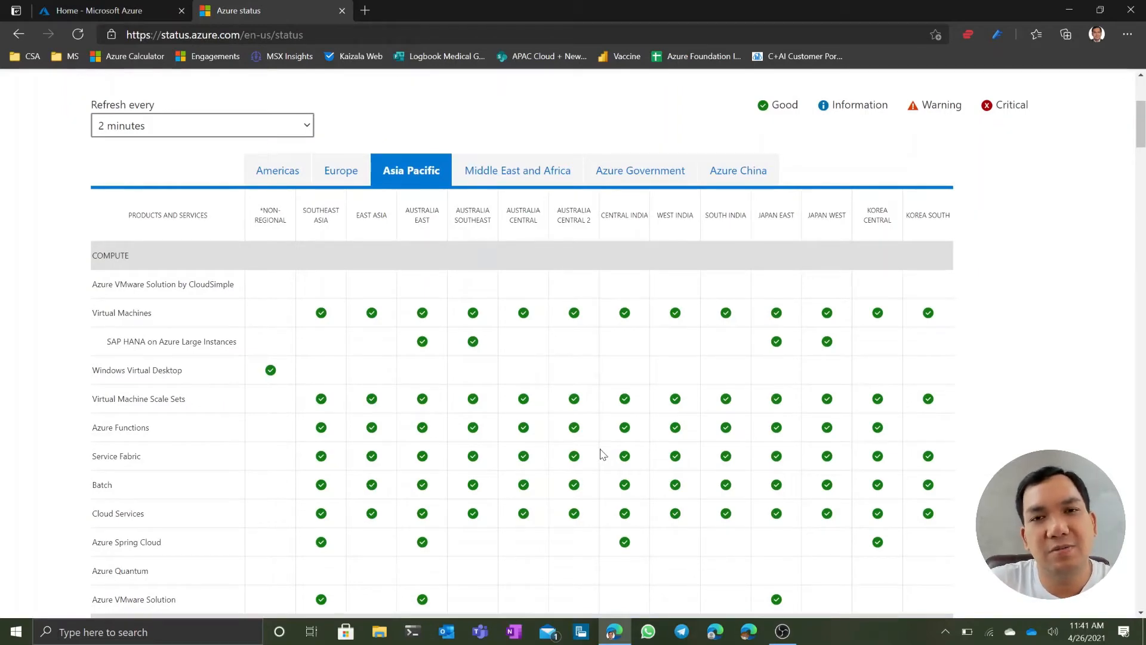
pyautogui.scroll(4, 600, 459)
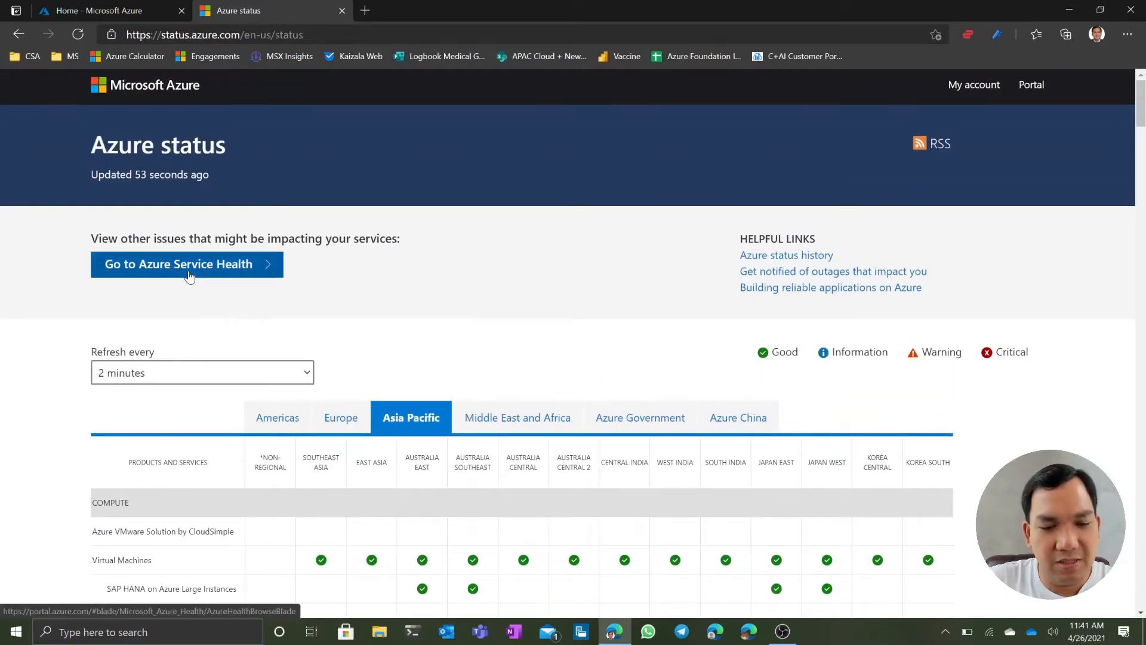
# Open Service Health in the Azure portal and start a new service health alert rule
pyautogui.click(121, 7)
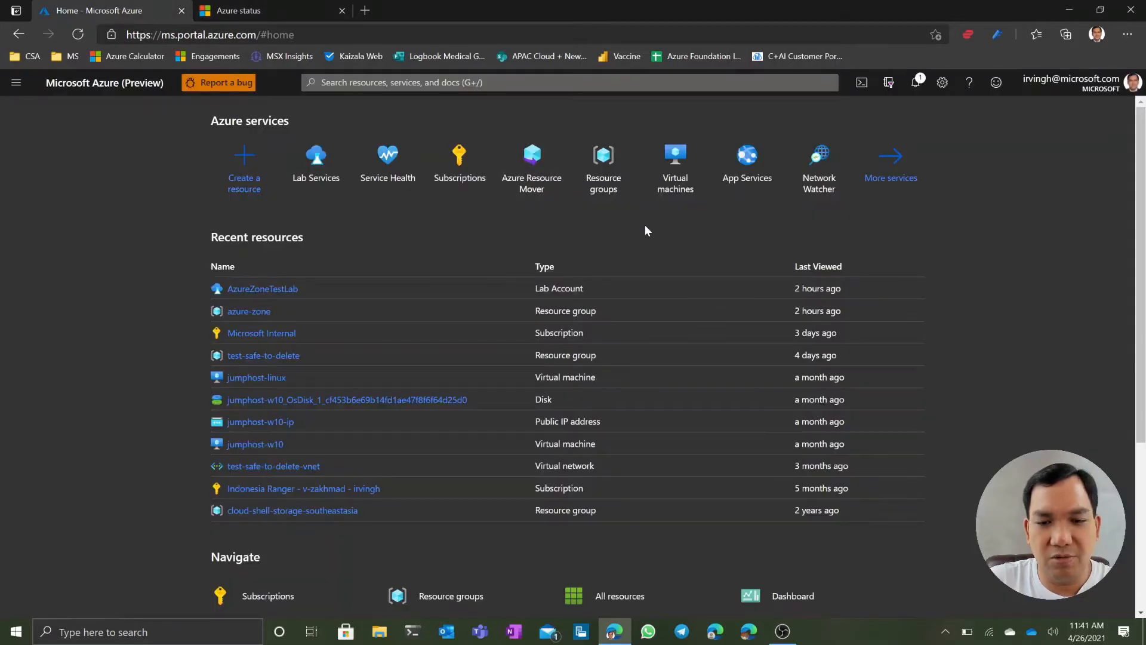
pyautogui.click(389, 174)
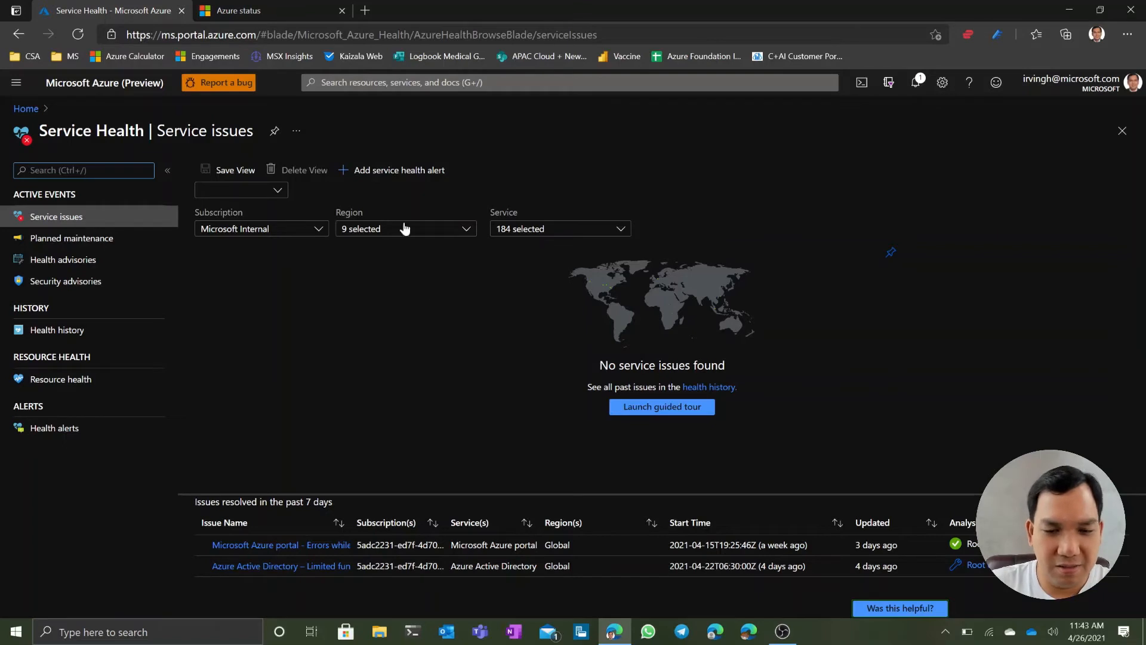
pyautogui.click(388, 172)
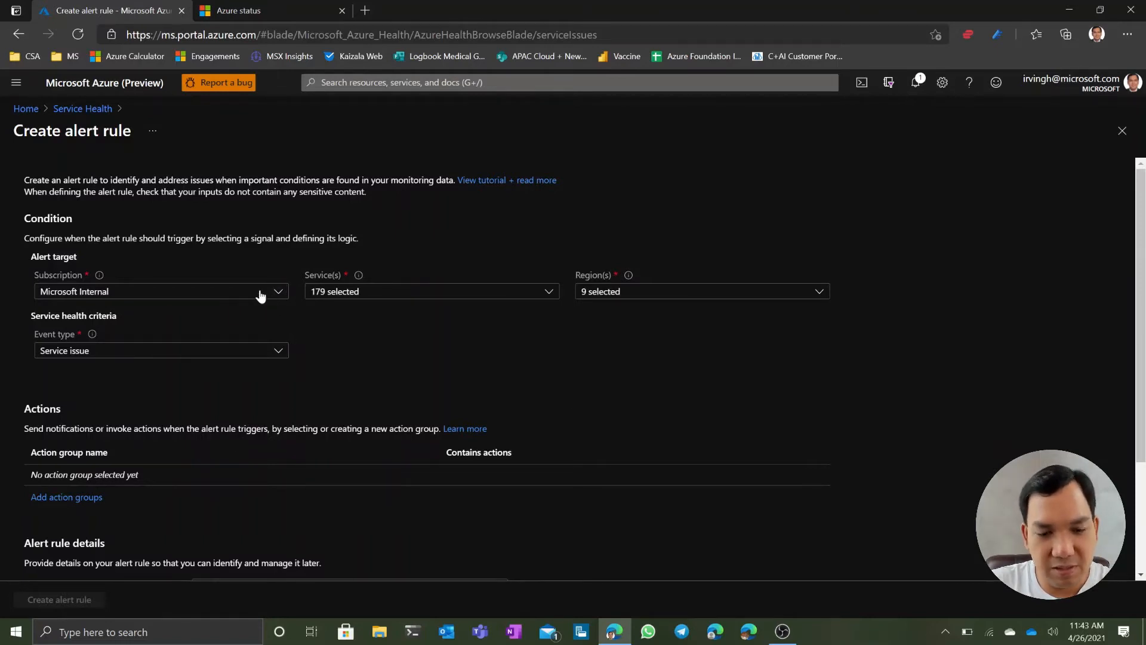
# Review the services and regions available as alert targets, keeping the existing selections
pyautogui.click(546, 293)
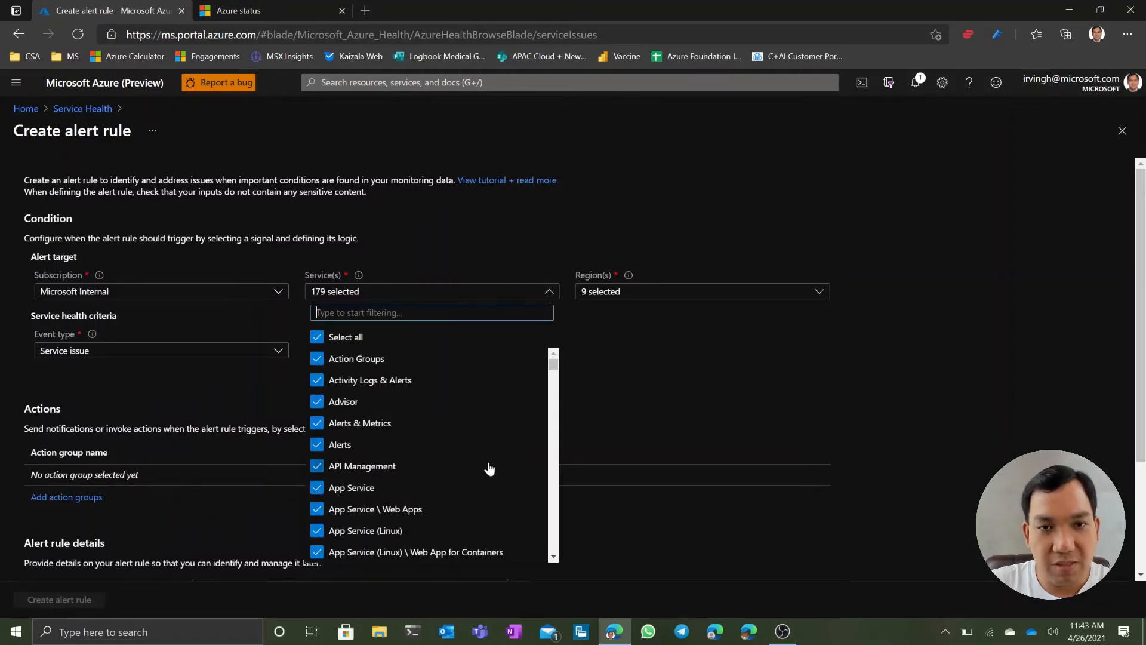
pyautogui.click(594, 328)
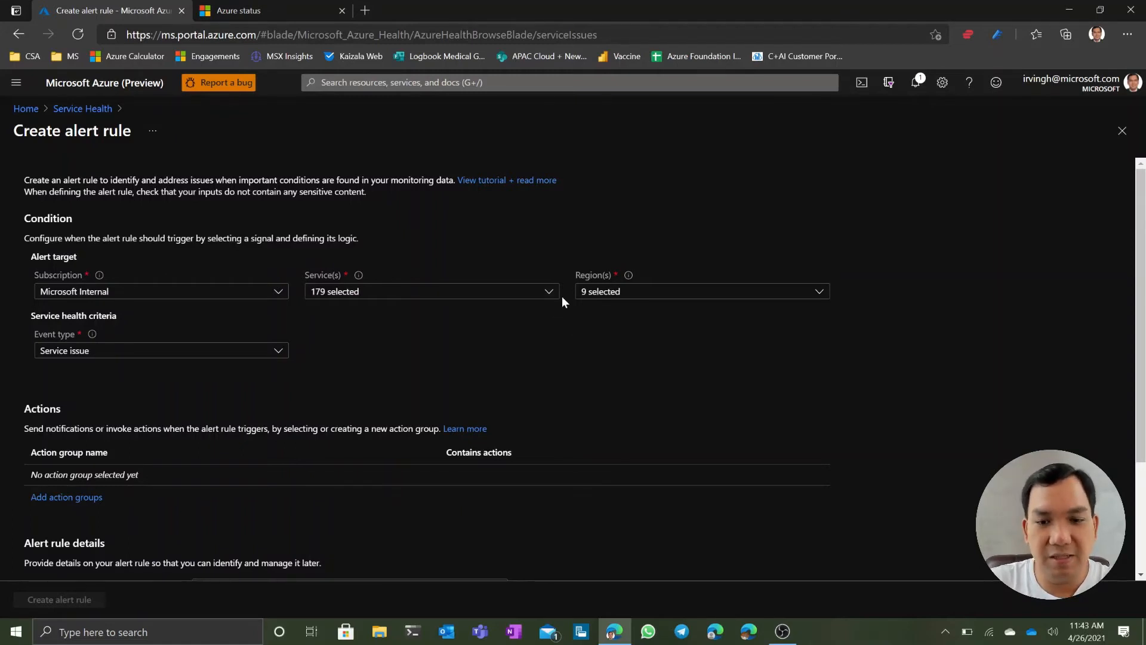
pyautogui.click(711, 299)
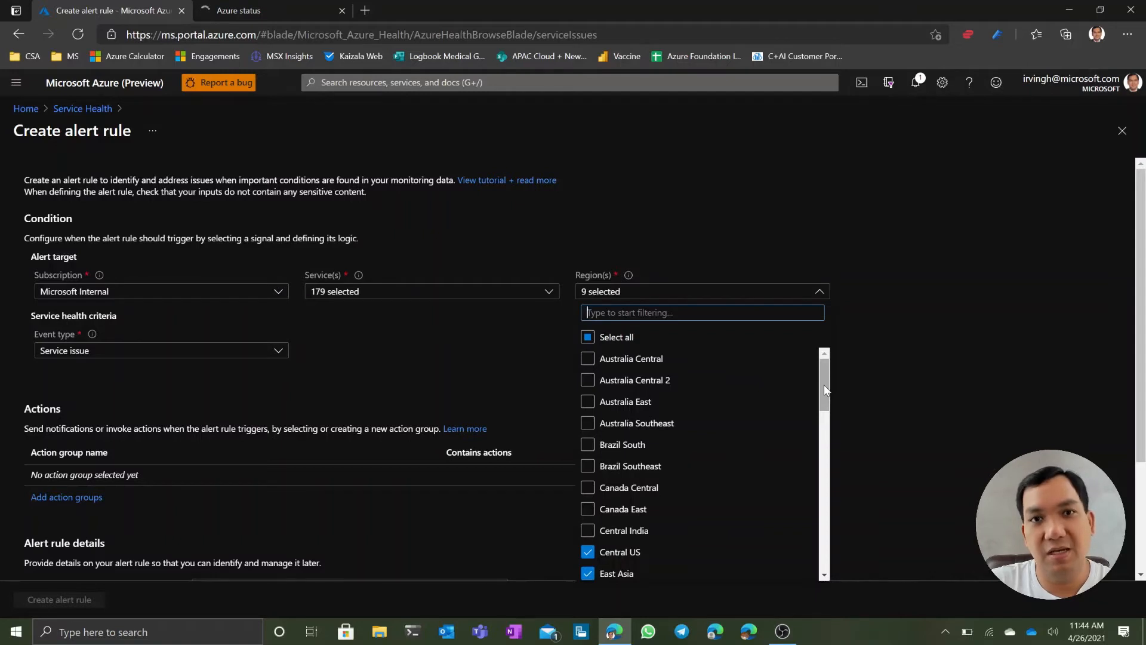
pyautogui.click(935, 368)
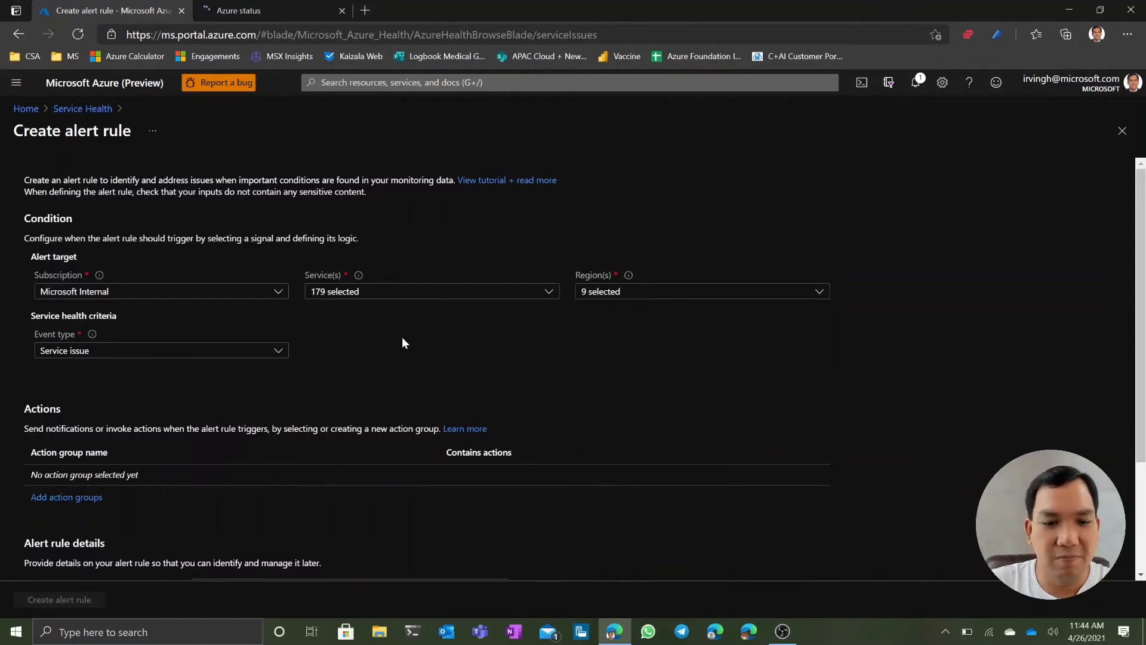
# Add Planned maintenance to the alert rule's event types alongside Service issue
pyautogui.click(282, 356)
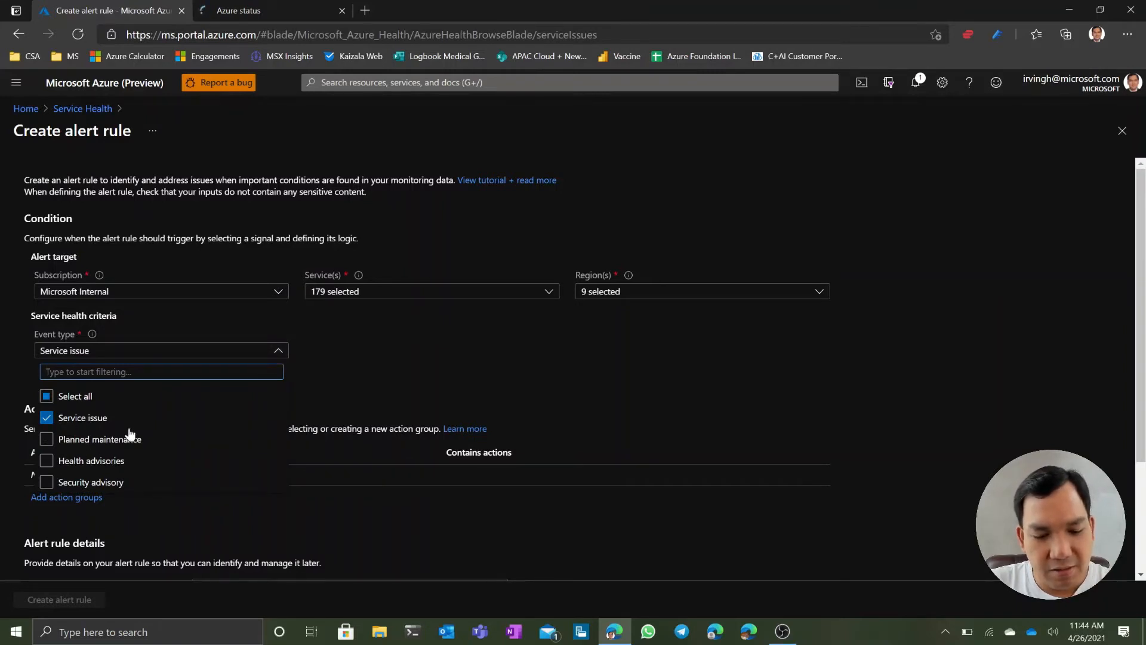
pyautogui.click(84, 439)
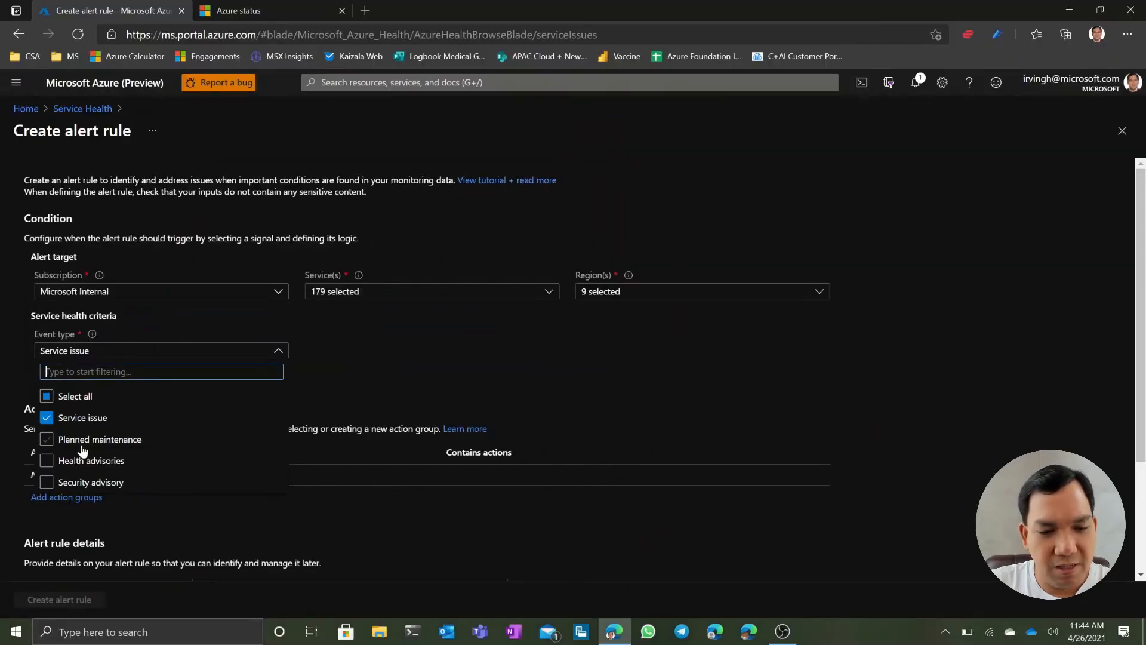
pyautogui.click(47, 440)
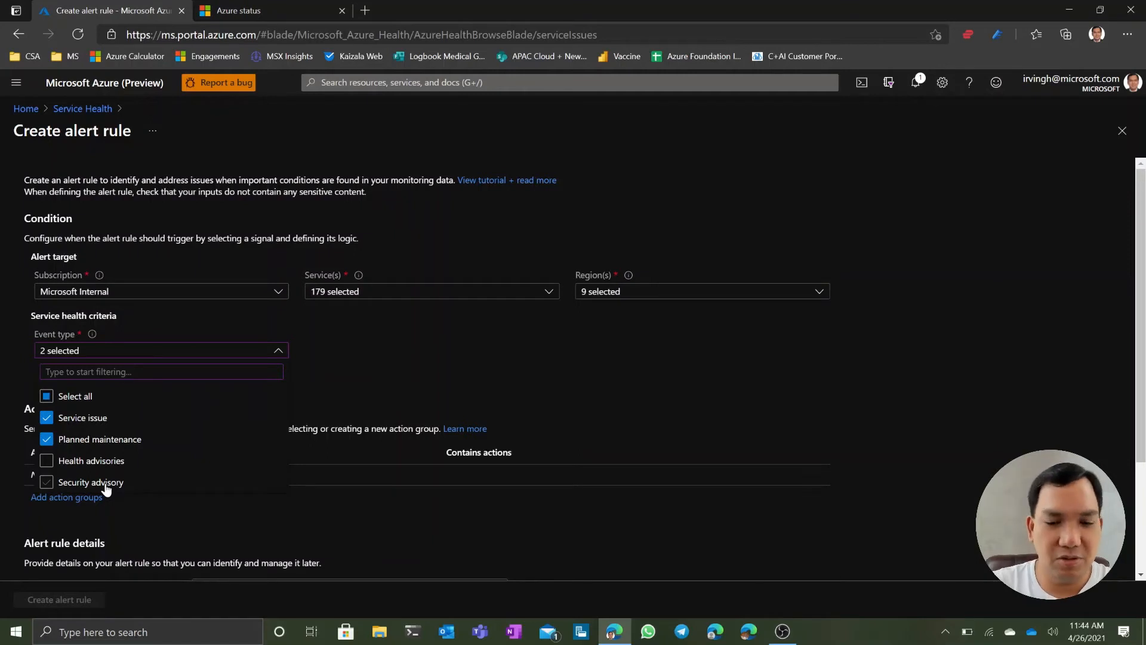
pyautogui.click(332, 366)
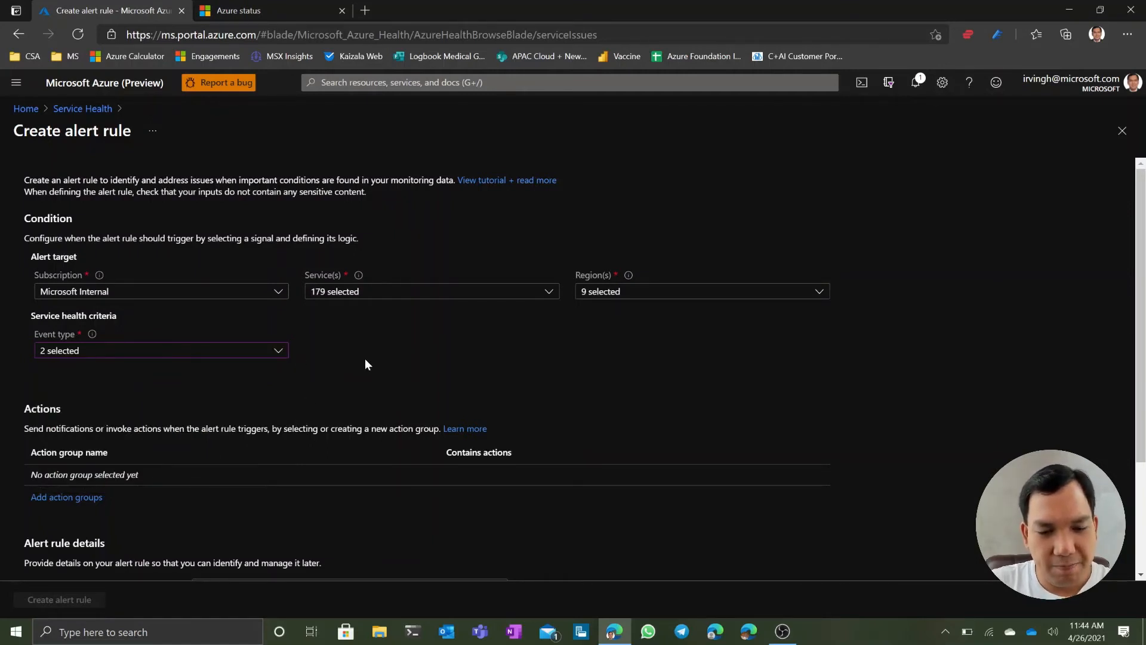
# Start a new action group for the alert rule in resource group test-safe-to-delete and name it TimIT
pyautogui.scroll(-1, 365, 359)
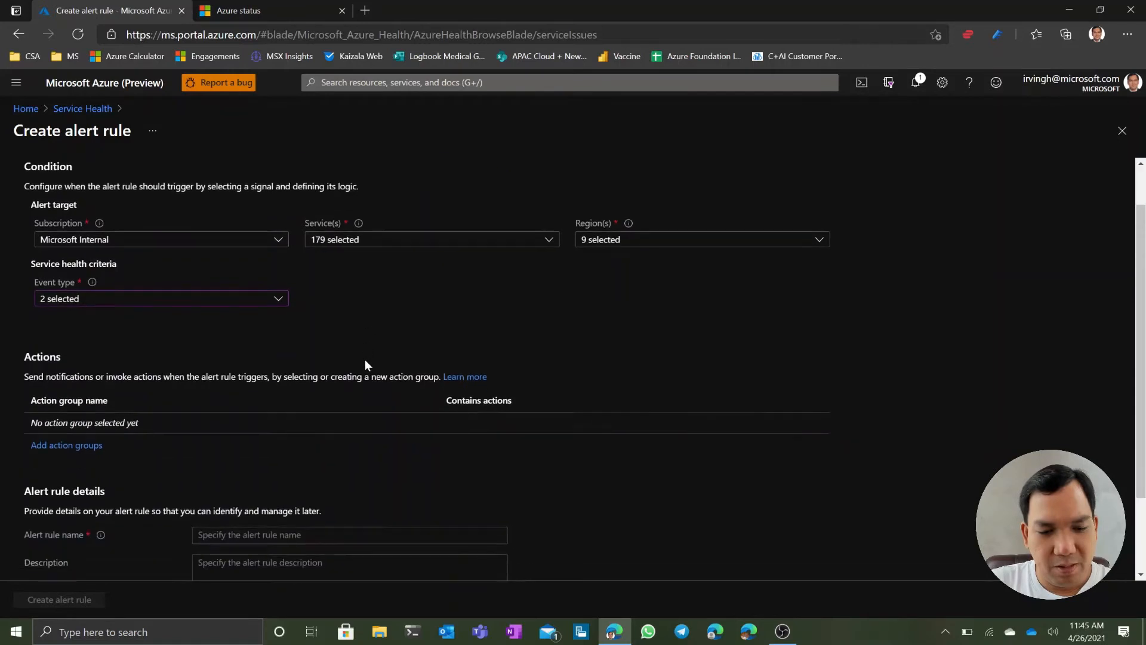
pyautogui.click(76, 436)
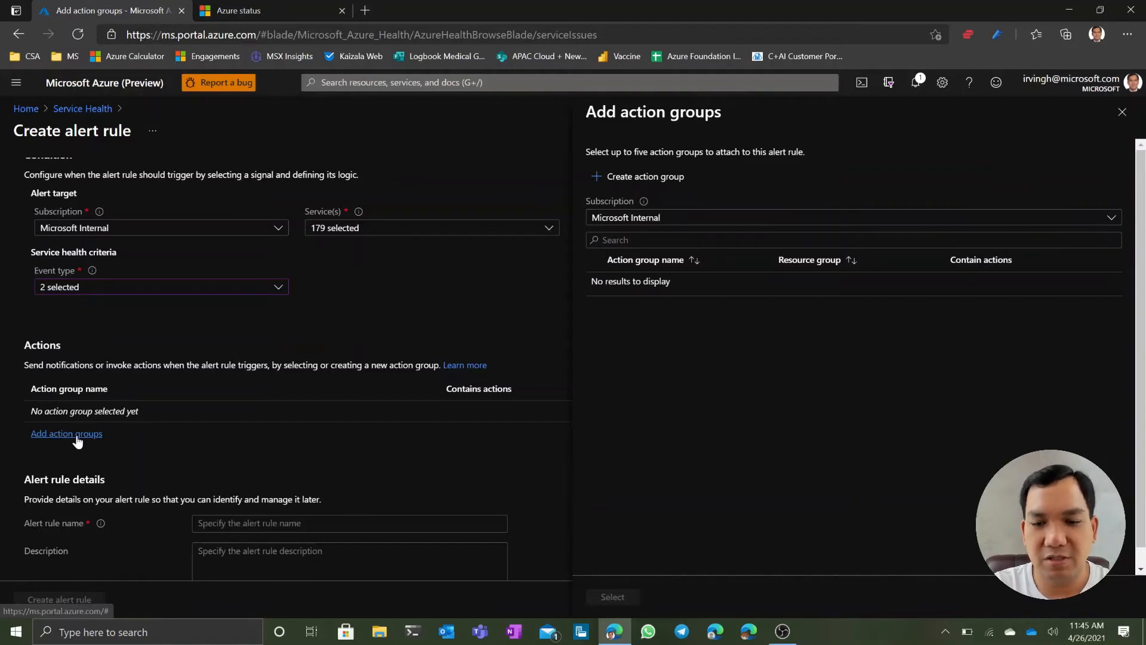
pyautogui.click(610, 175)
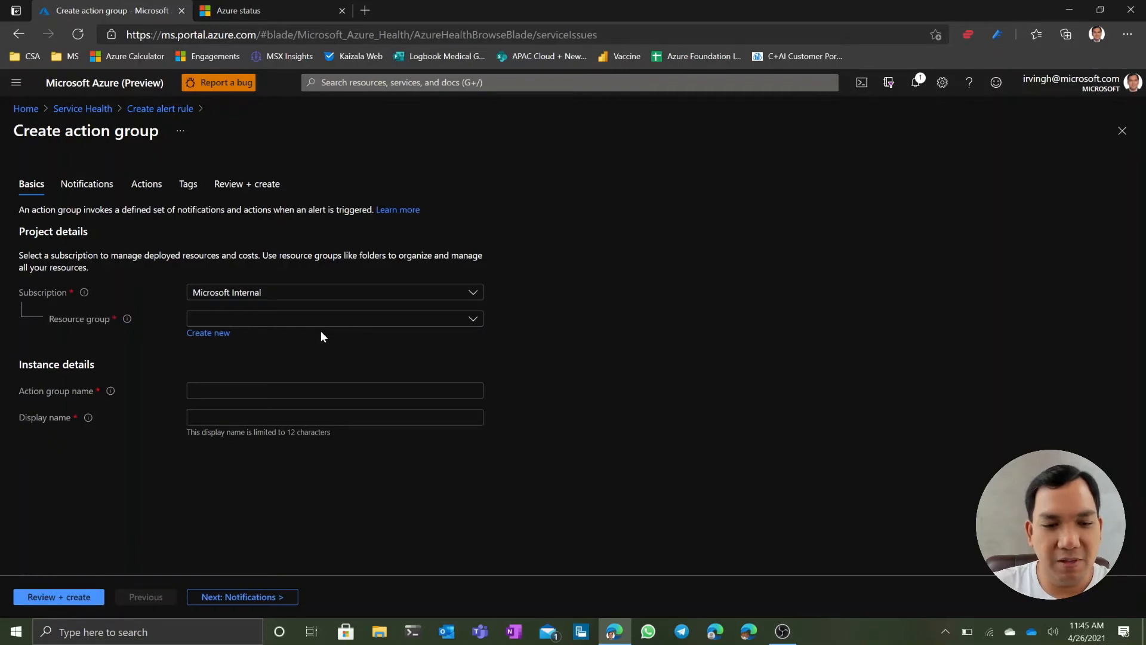
pyautogui.click(473, 319)
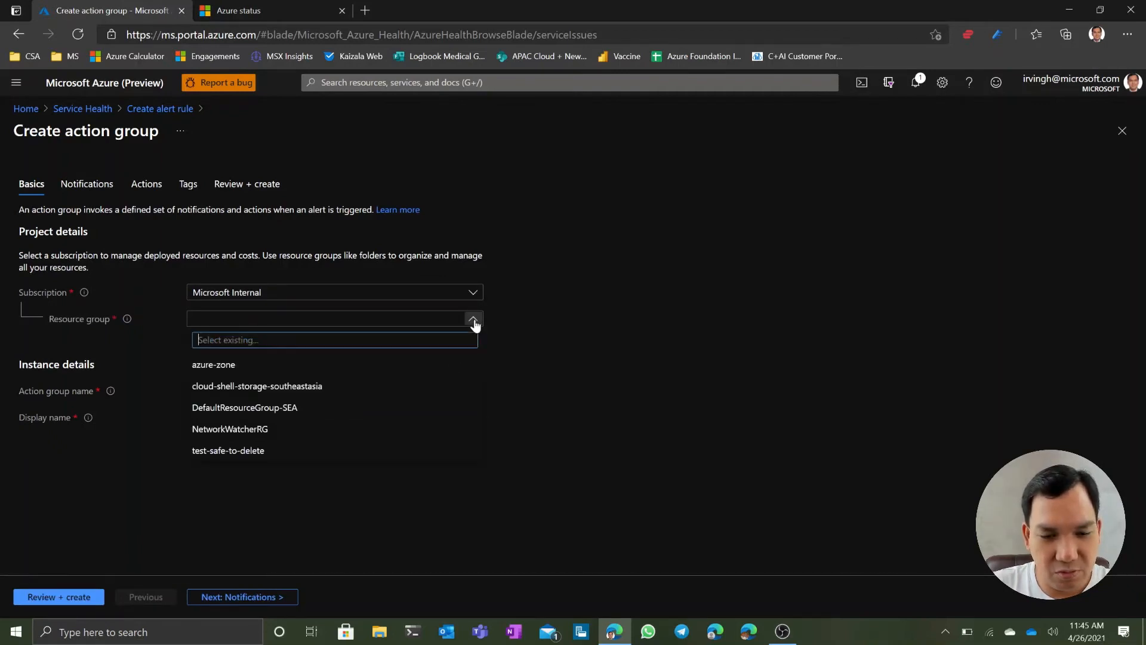
pyautogui.click(261, 450)
pyautogui.click(270, 391)
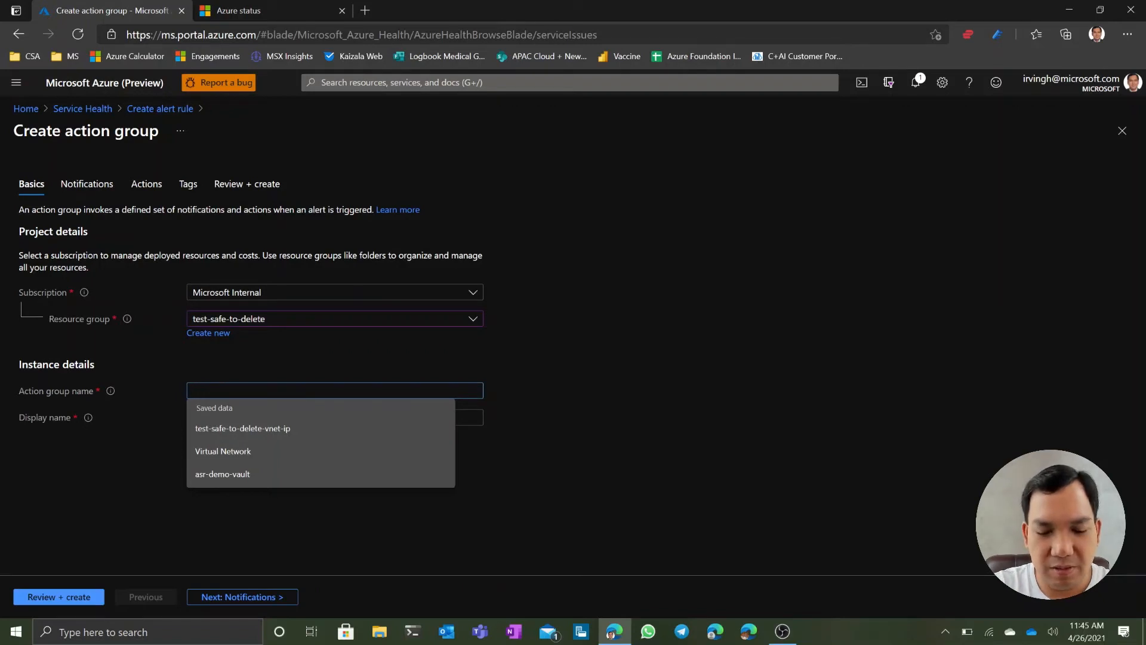
pyautogui.write('TimIT')
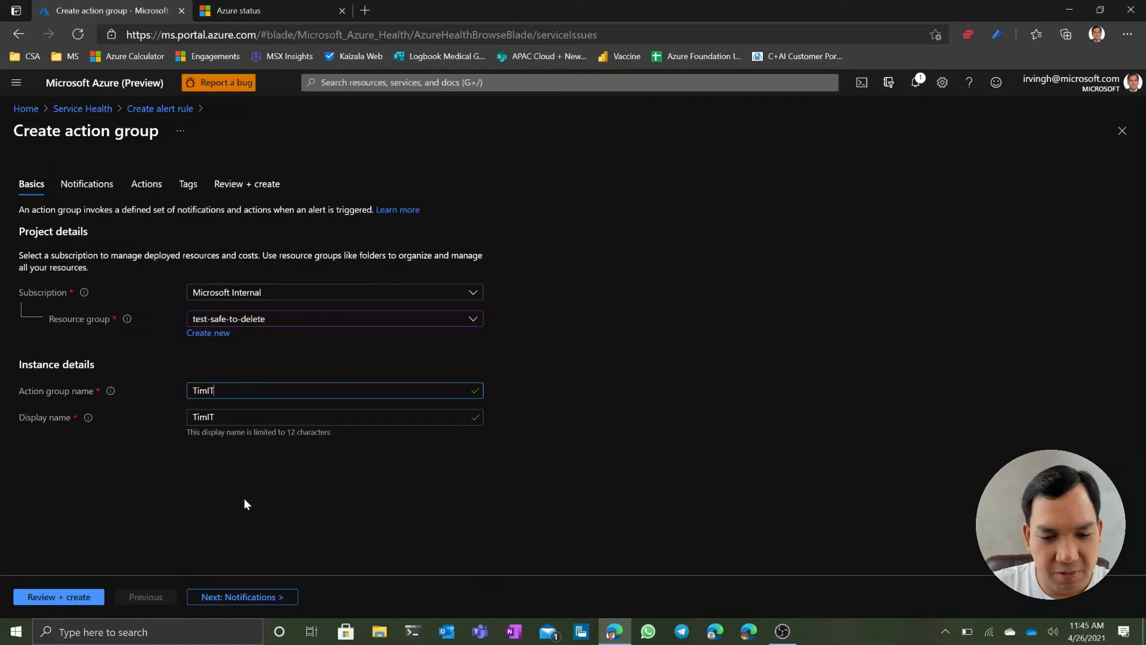
# Add an Email/SMS message/Push/Voice notification to the action group with email enabled and the recipient's email address filled in
pyautogui.click(236, 597)
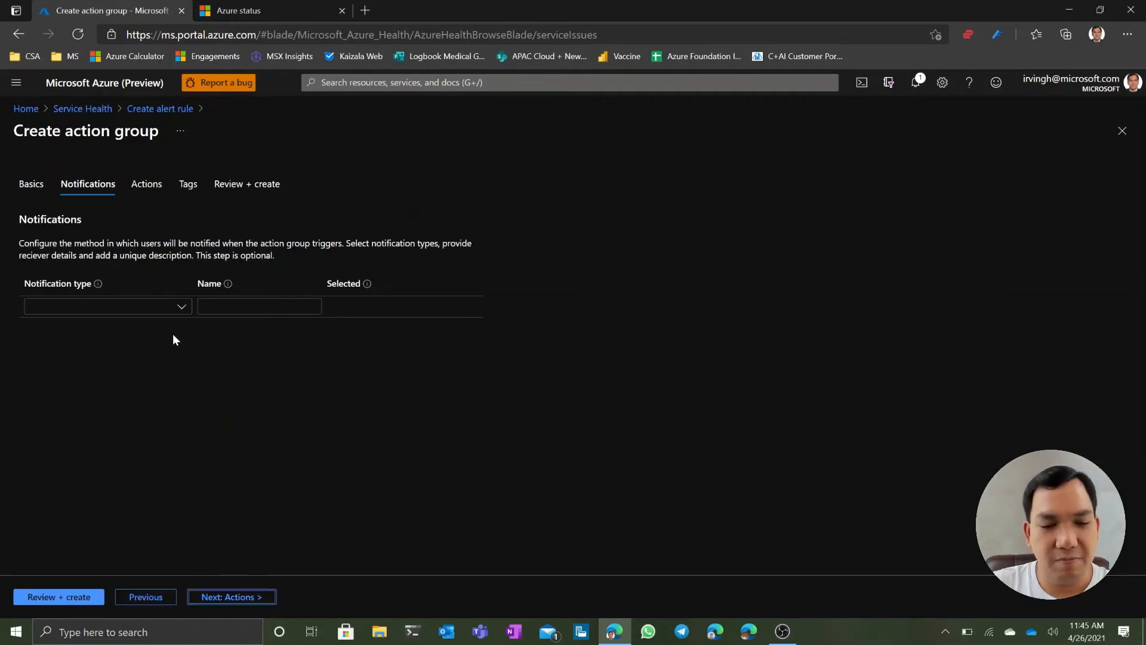
pyautogui.click(182, 308)
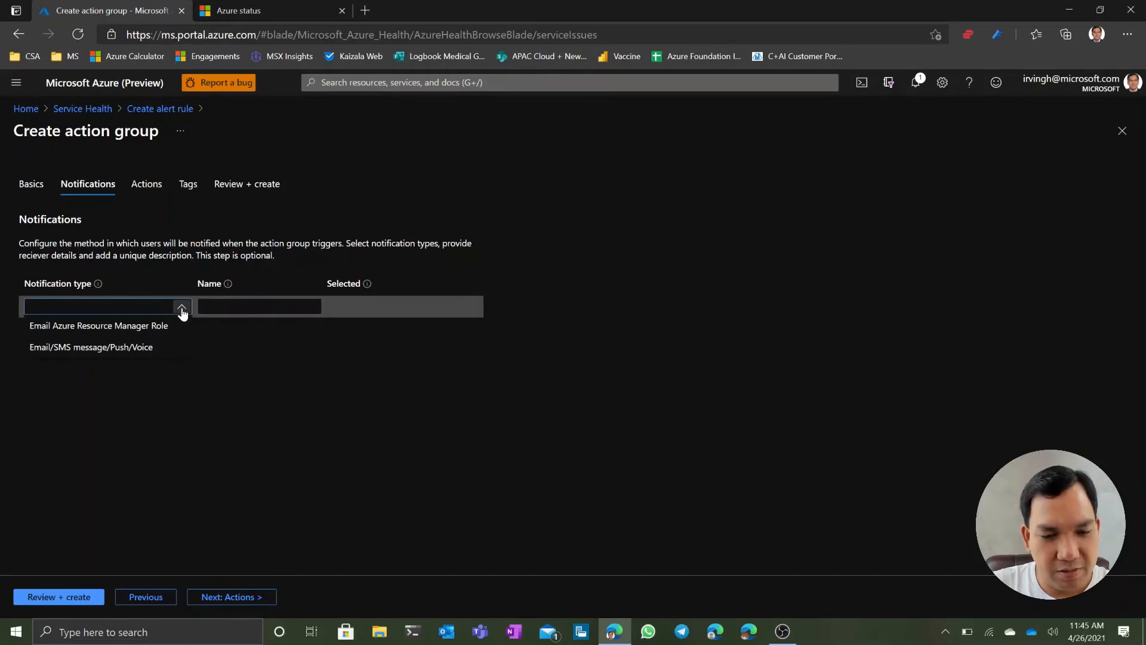
pyautogui.click(145, 347)
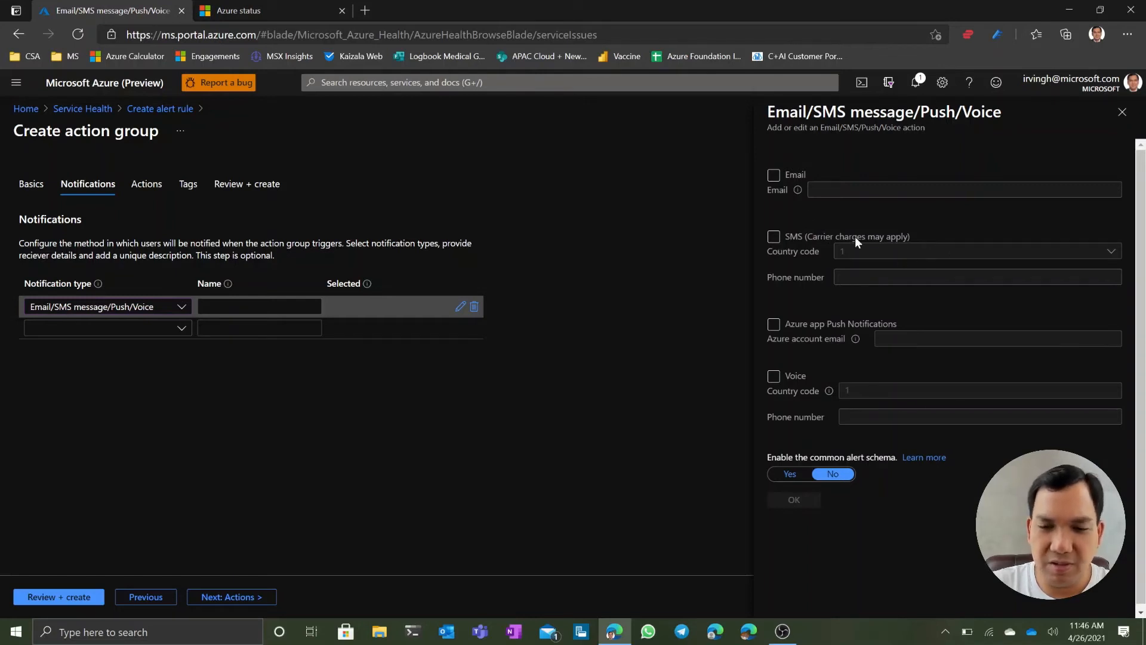
pyautogui.click(774, 176)
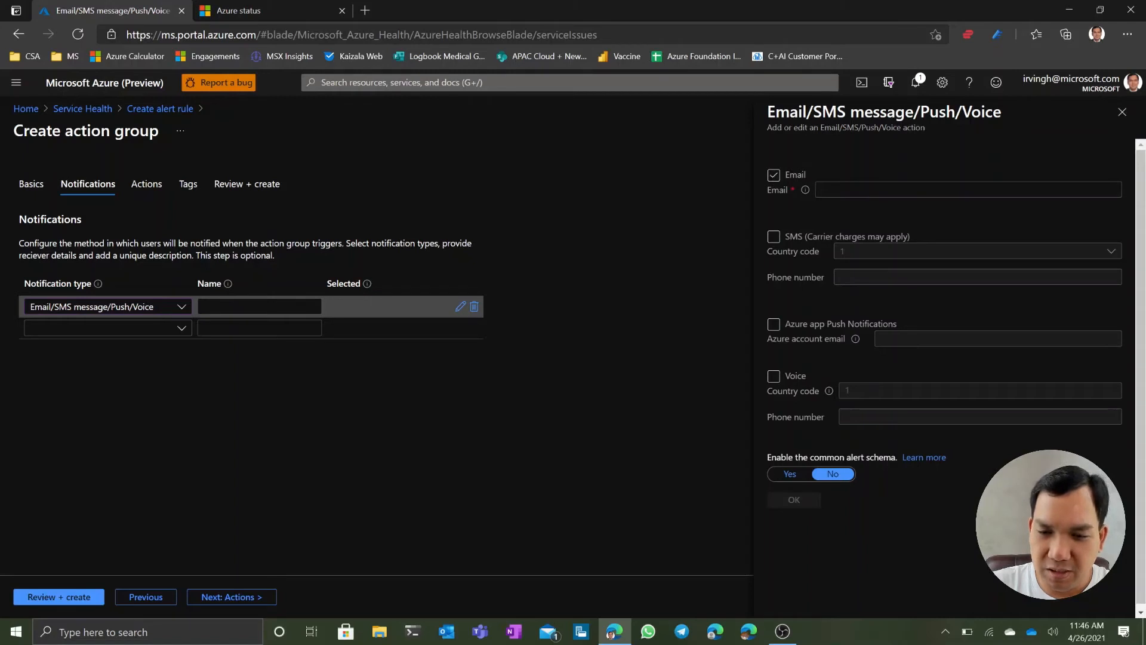
pyautogui.click(859, 190)
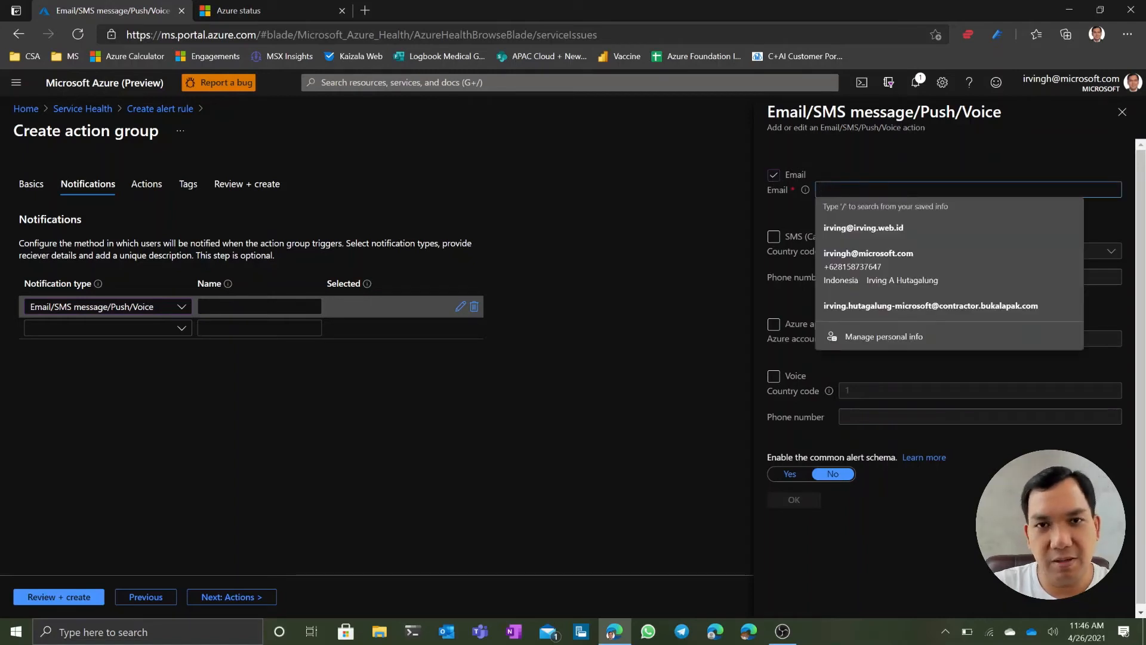
pyautogui.click(867, 223)
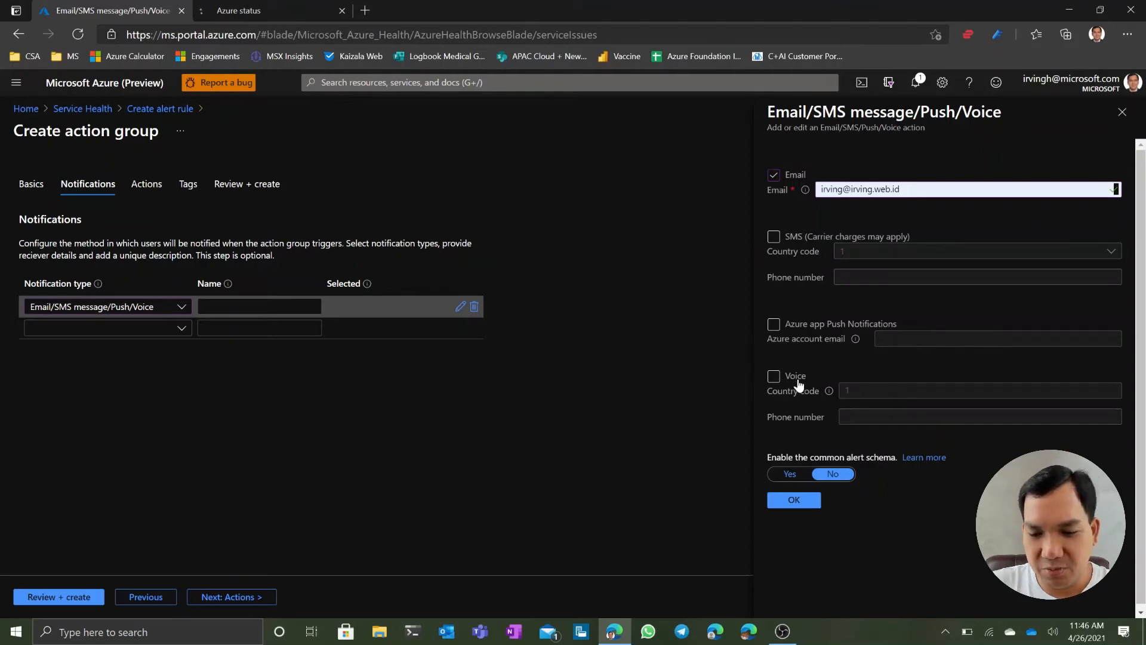
pyautogui.click(797, 502)
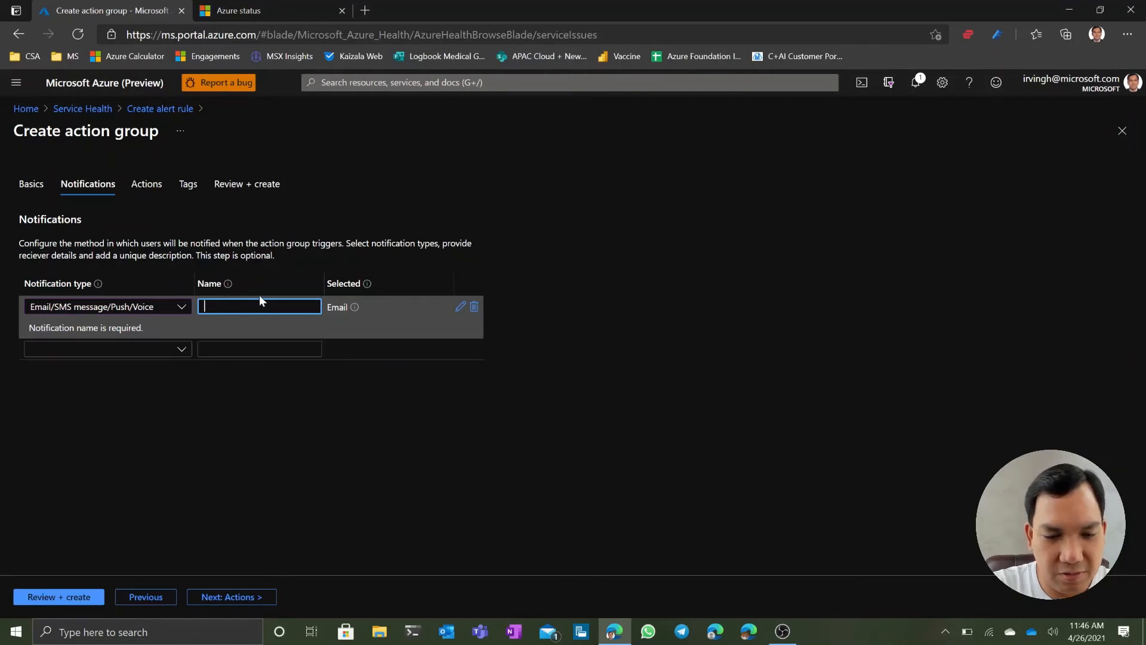
# Name the email notification TimITEmail
pyautogui.write('Tim')
pyautogui.write('l')
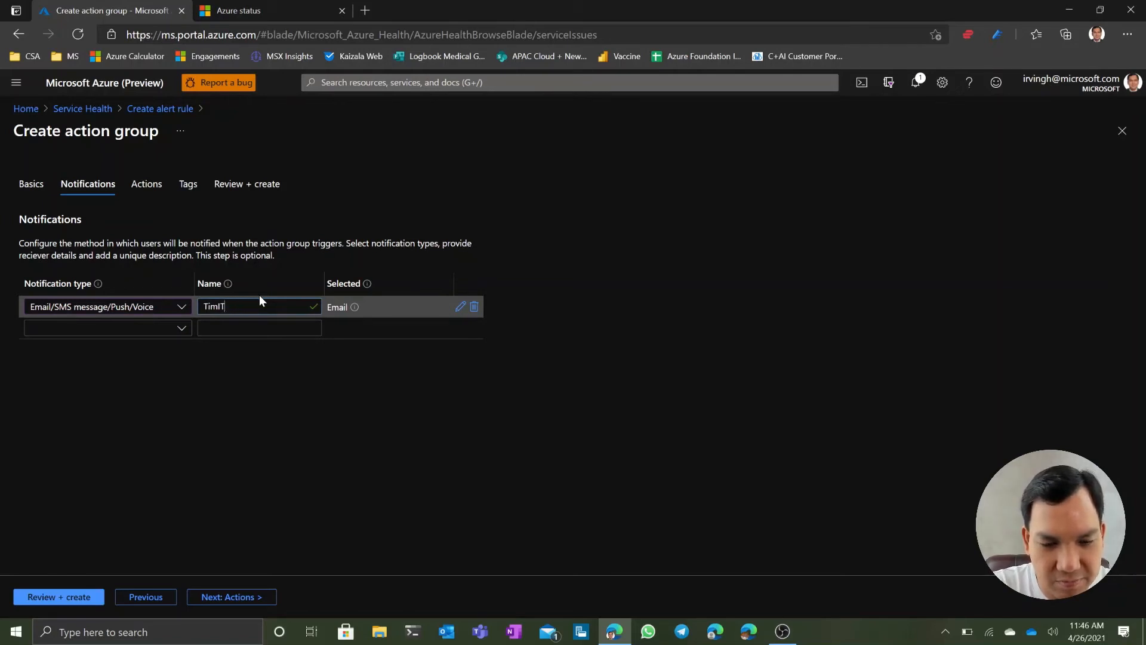
pyautogui.write('TEmail')
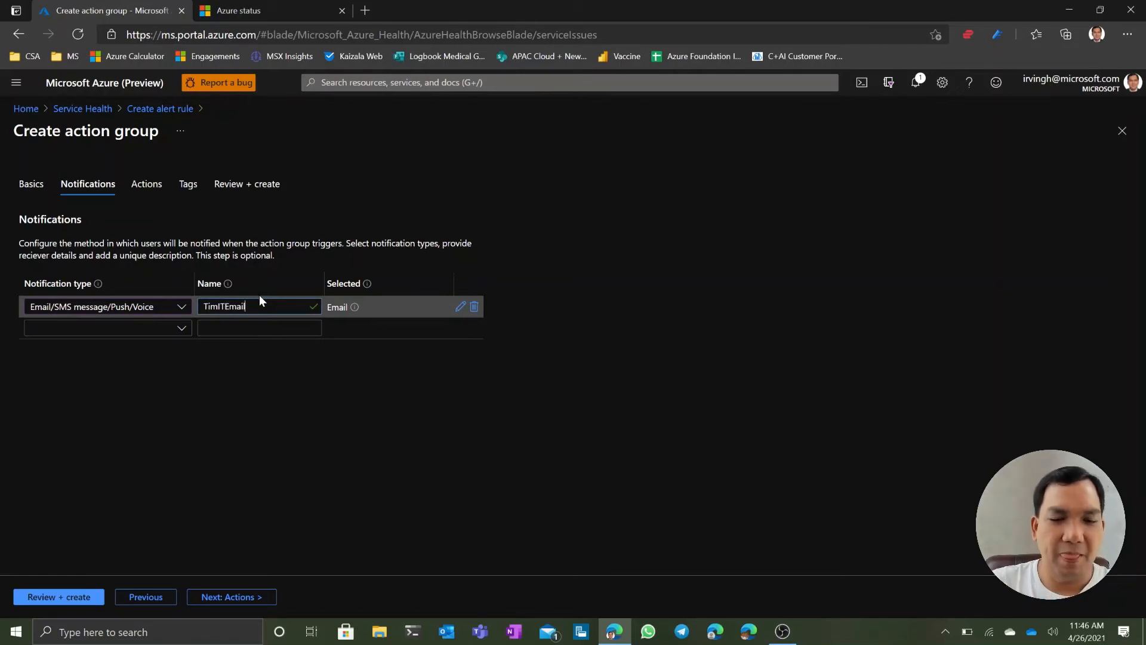
pyautogui.click(340, 415)
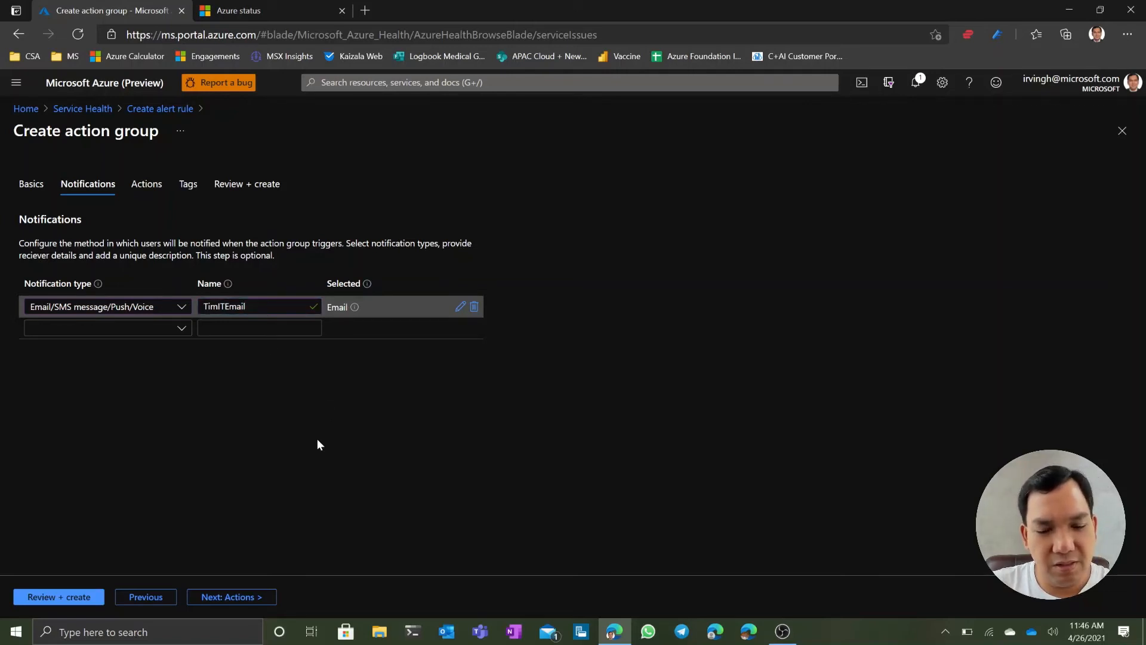
# Check the available action types, leave the action group without an action, and proceed to its review summary
pyautogui.click(231, 598)
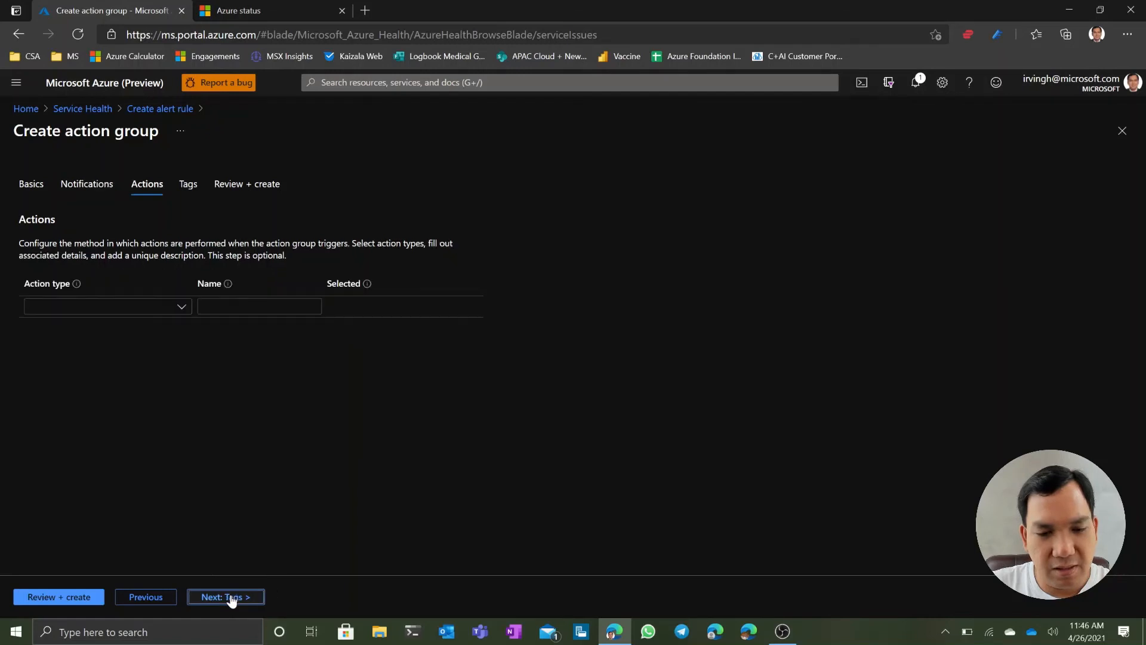
pyautogui.click(184, 307)
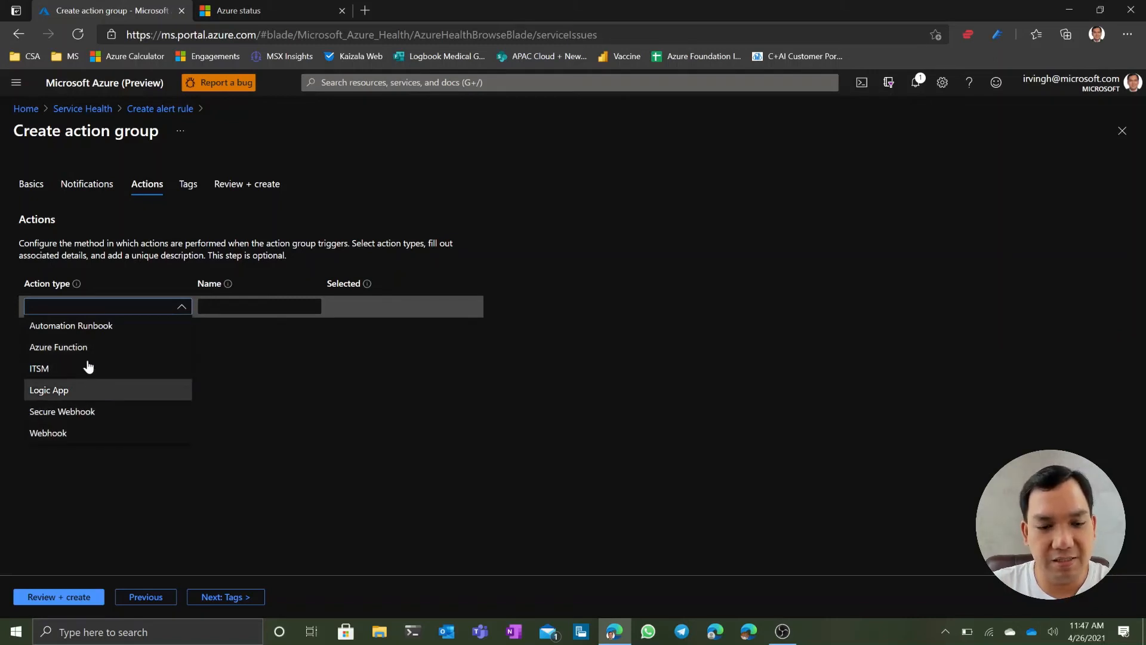
pyautogui.click(520, 292)
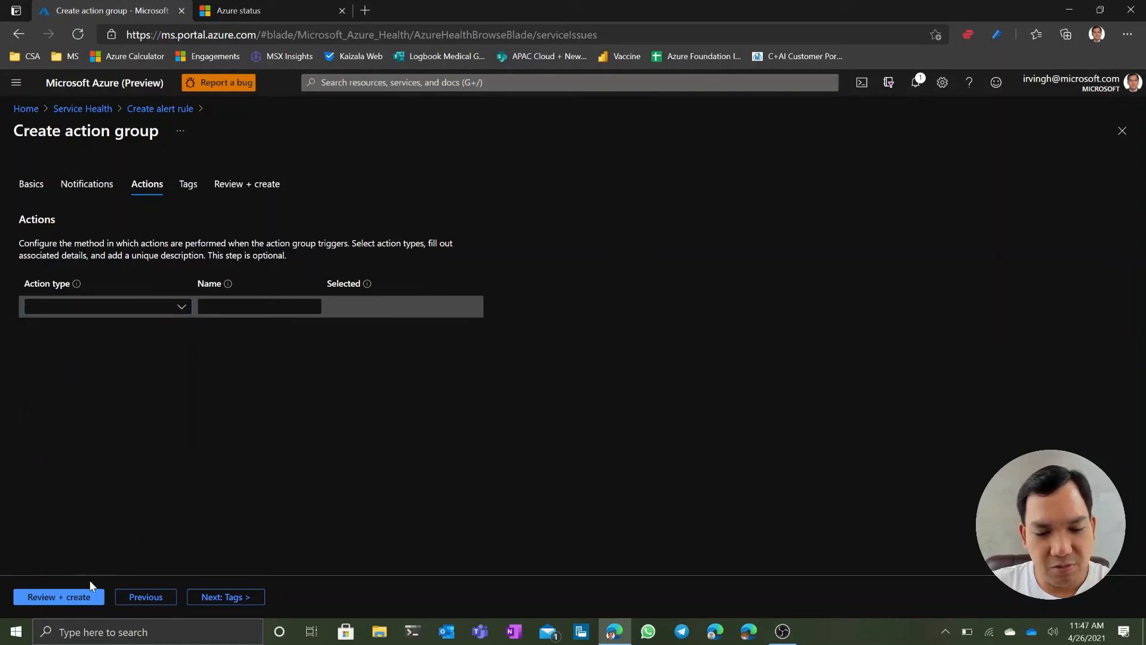
pyautogui.click(86, 596)
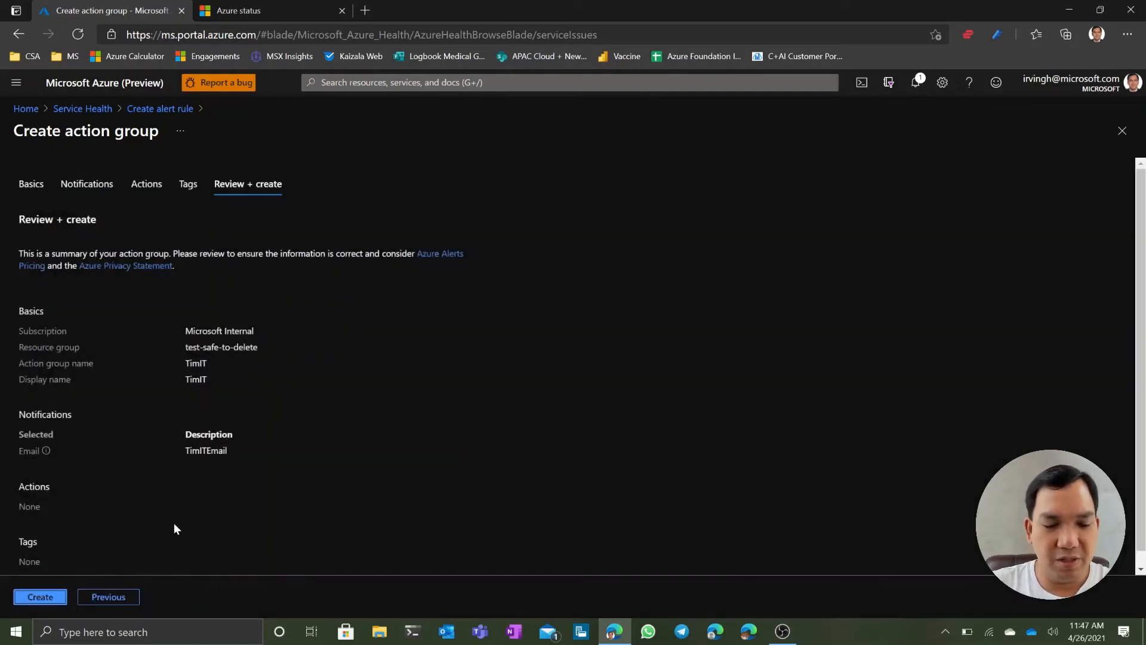
# Create the reviewed action group TimIT, and create the service health alert rule under the name TimITRule
pyautogui.click(50, 602)
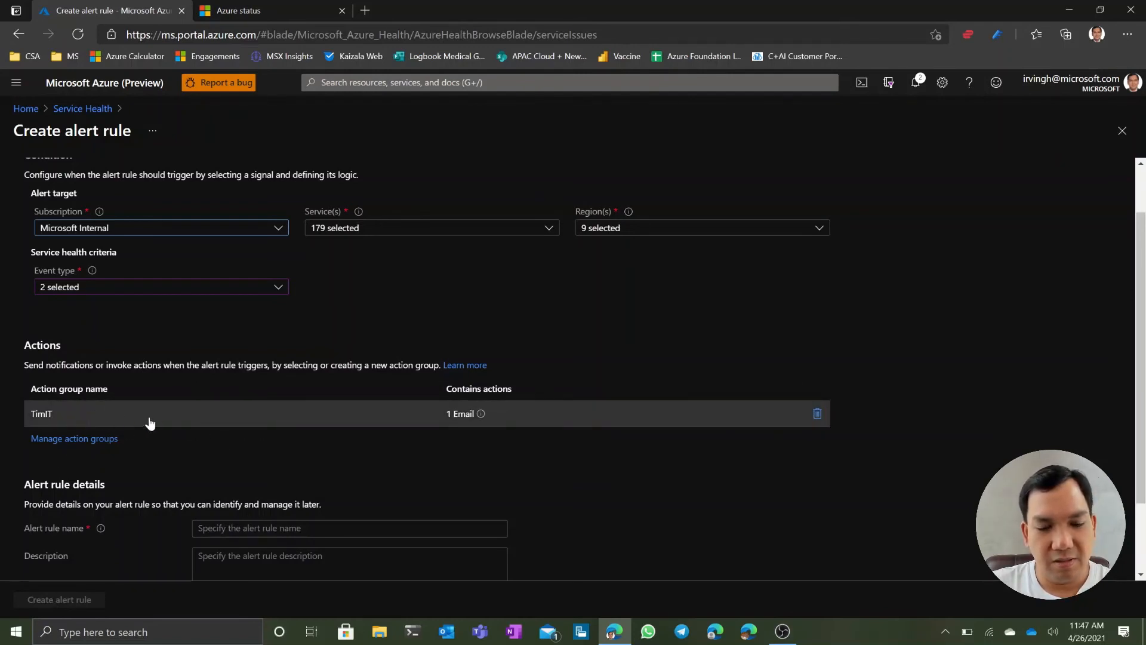
pyautogui.scroll(-2, 144, 447)
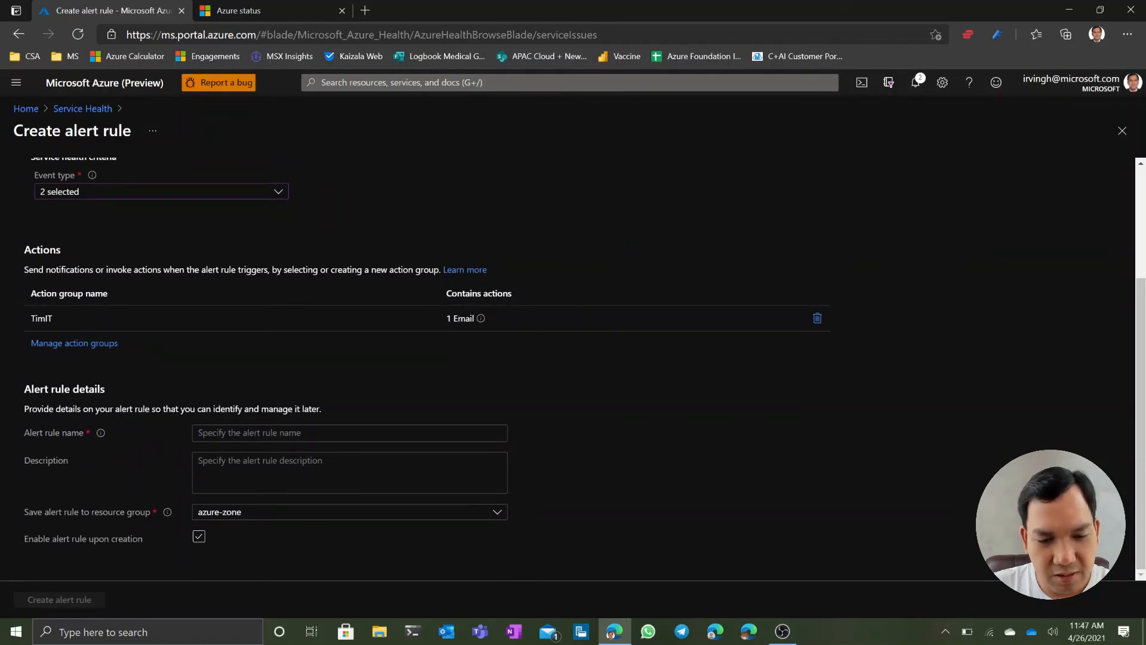
pyautogui.click(350, 433)
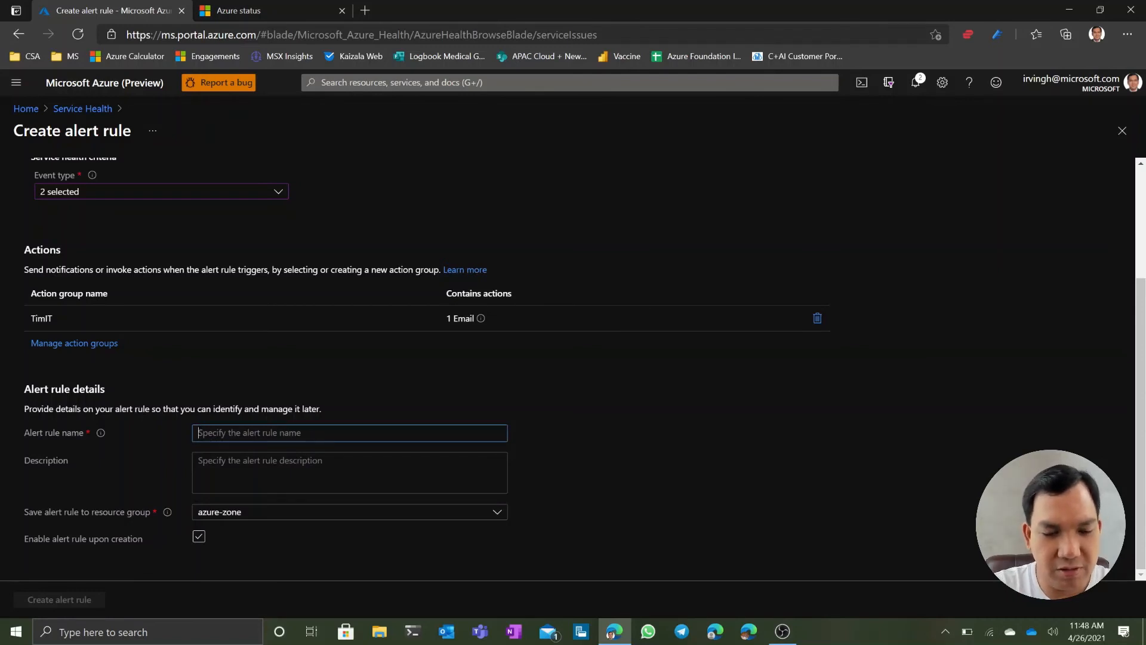
pyautogui.write('Ti')
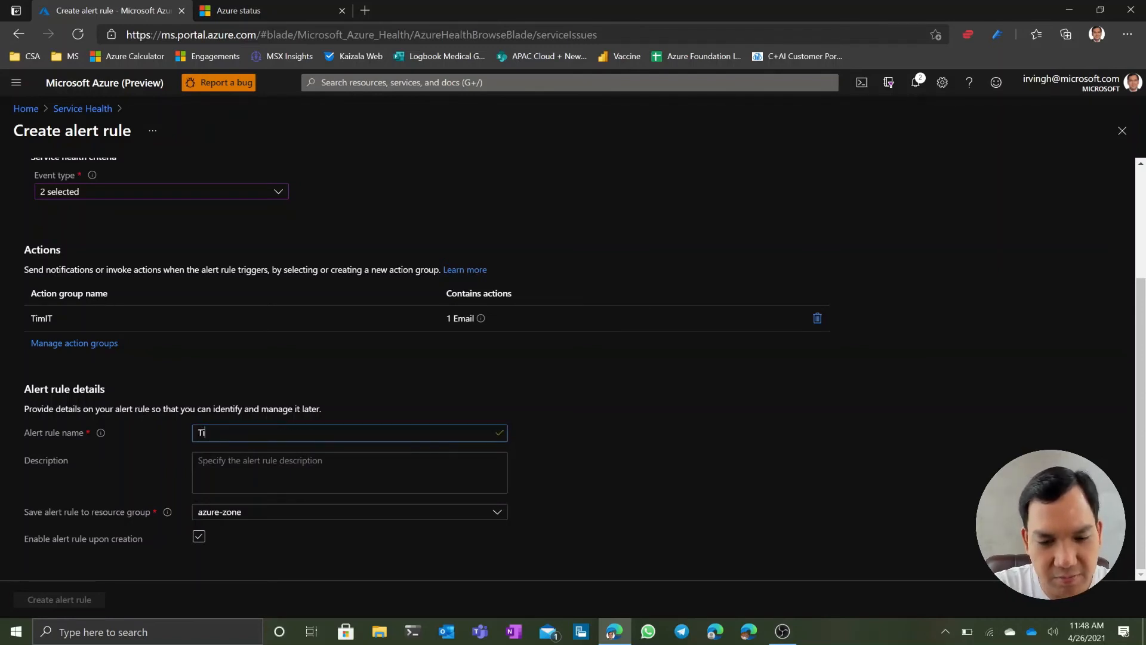
pyautogui.write('mITRule')
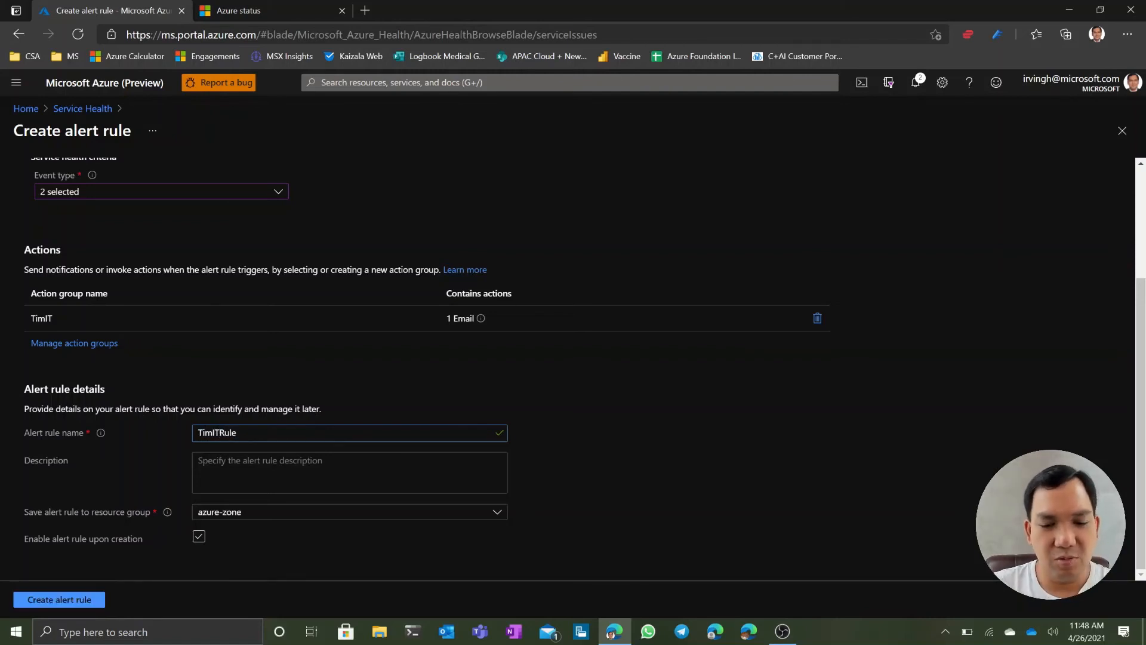
pyautogui.click(88, 601)
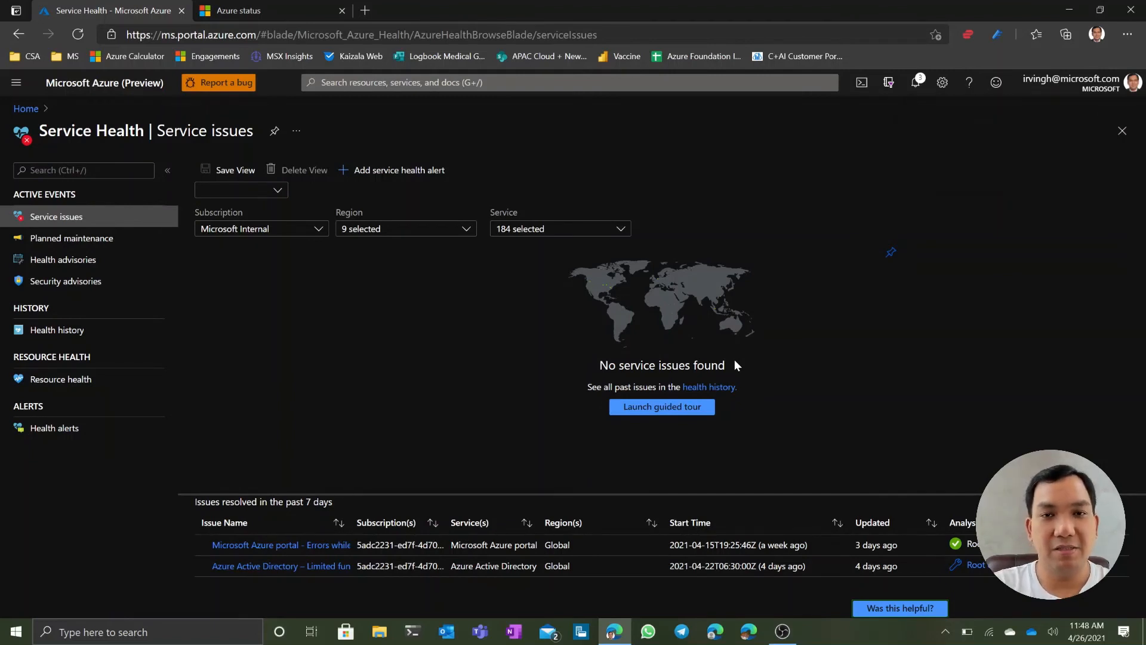
# Examine the planned maintenance and health advisories in Service Health, checking the health history from each, and open the security advisories
pyautogui.click(98, 241)
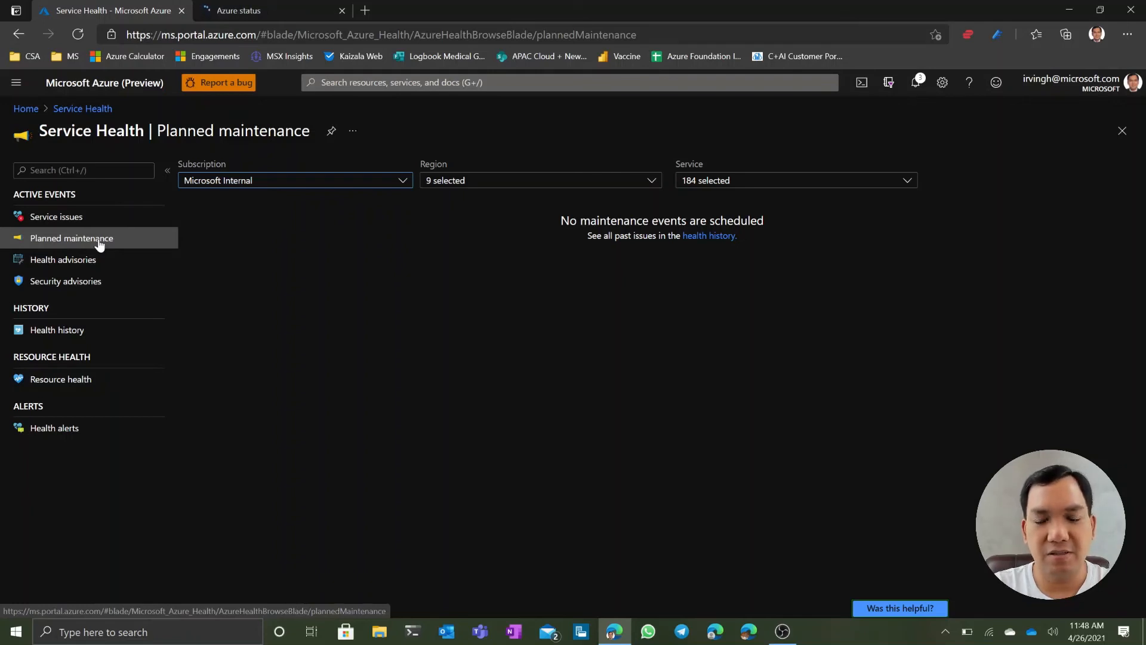
pyautogui.click(710, 236)
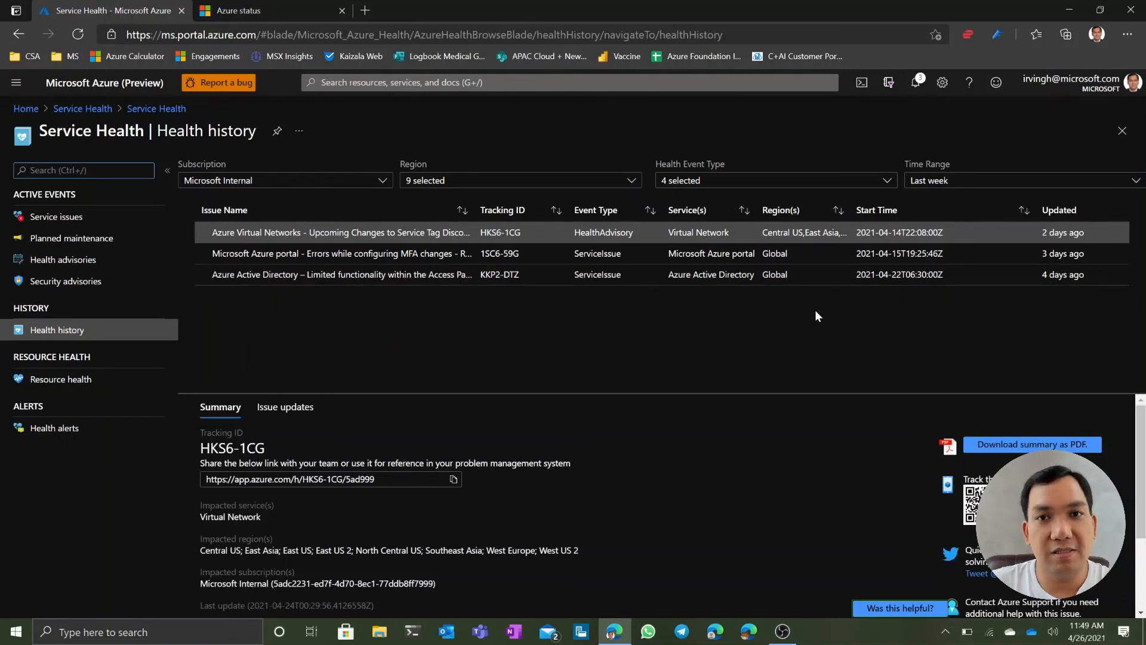
pyautogui.click(64, 263)
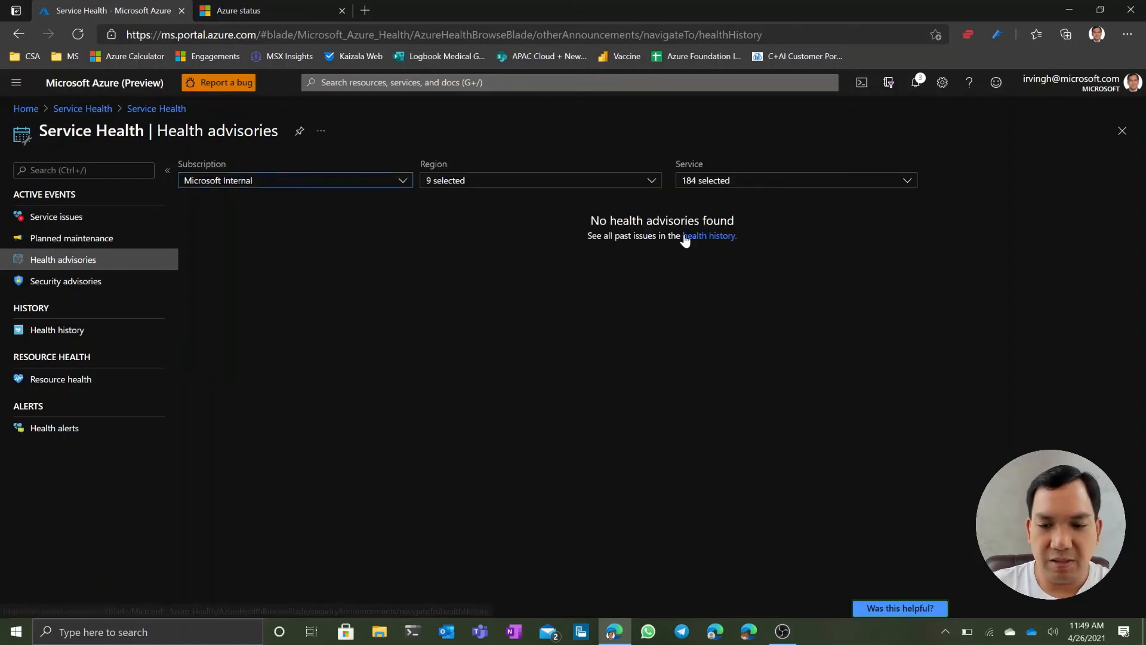
pyautogui.click(692, 236)
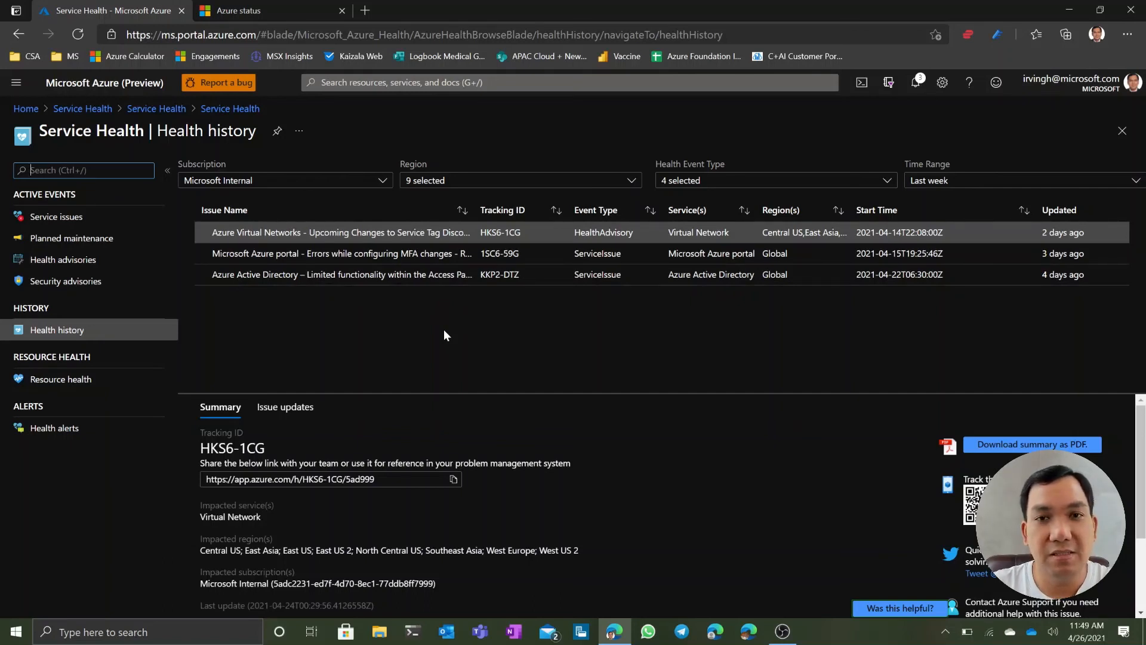
pyautogui.click(91, 287)
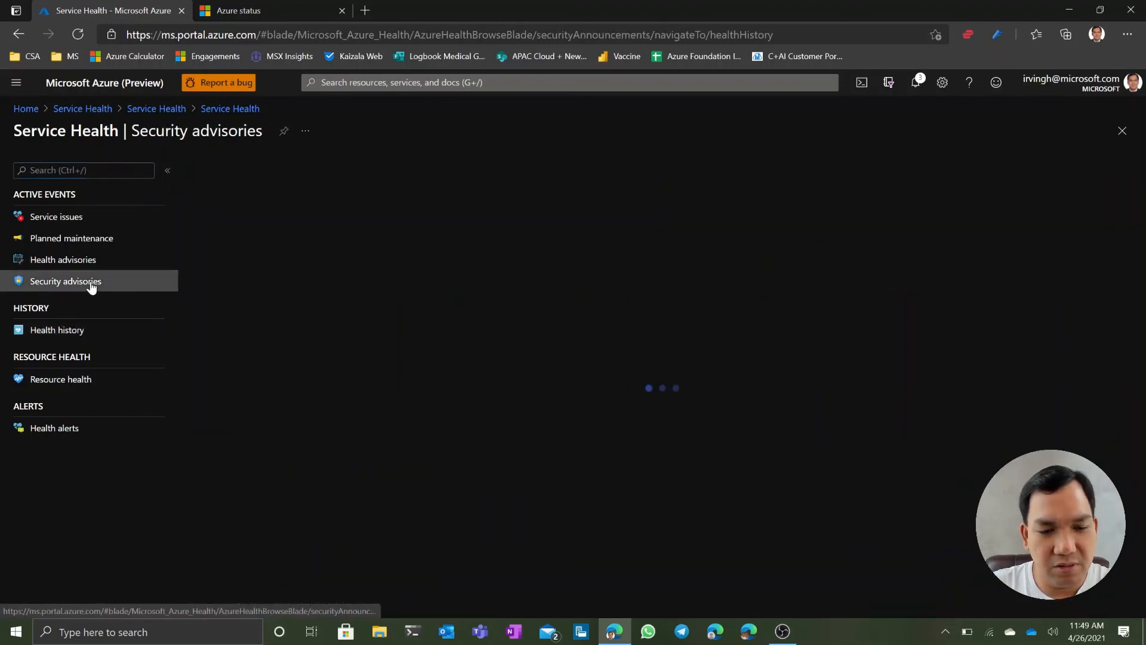